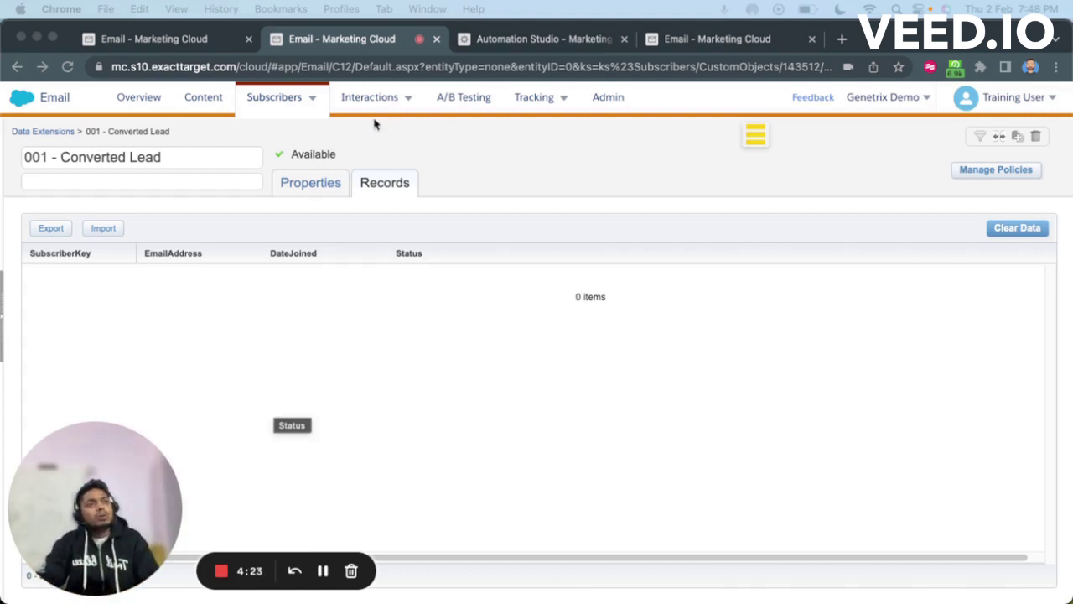
Glance at All Subscribers and the empty '001 - Converted Lead' records, then open the ConvertedLead query's configuration.
left_click(153, 40)
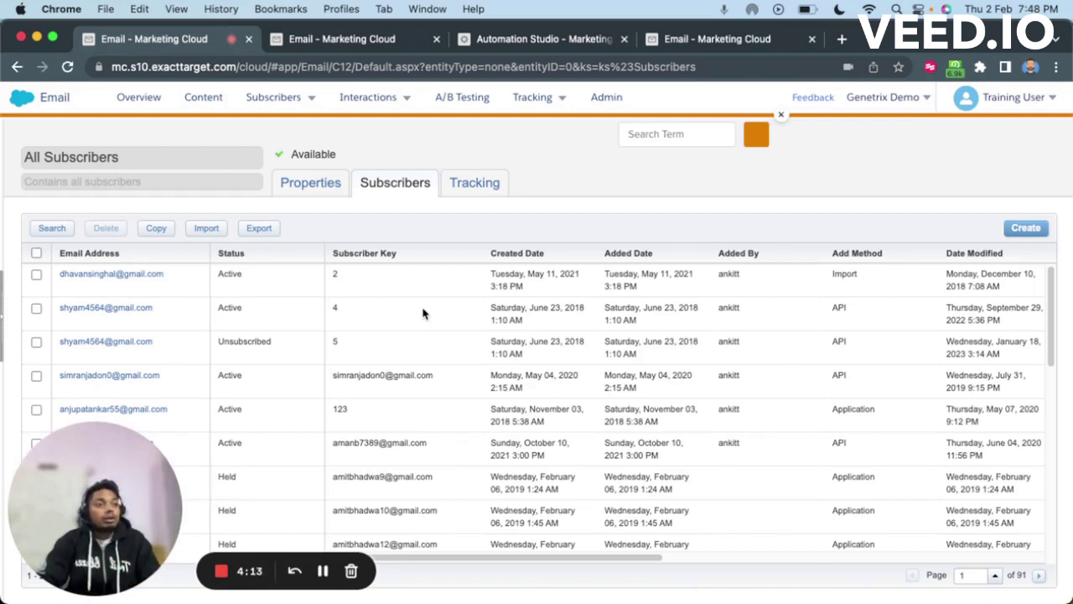
left_click(335, 42)
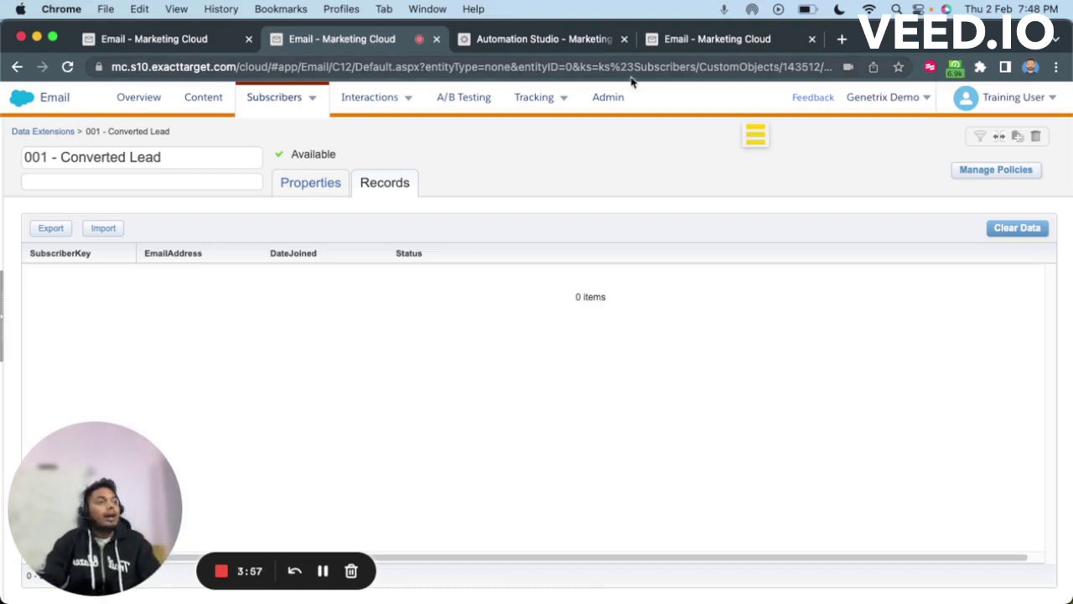
left_click(526, 40)
scroll(351, 208, "down", 1)
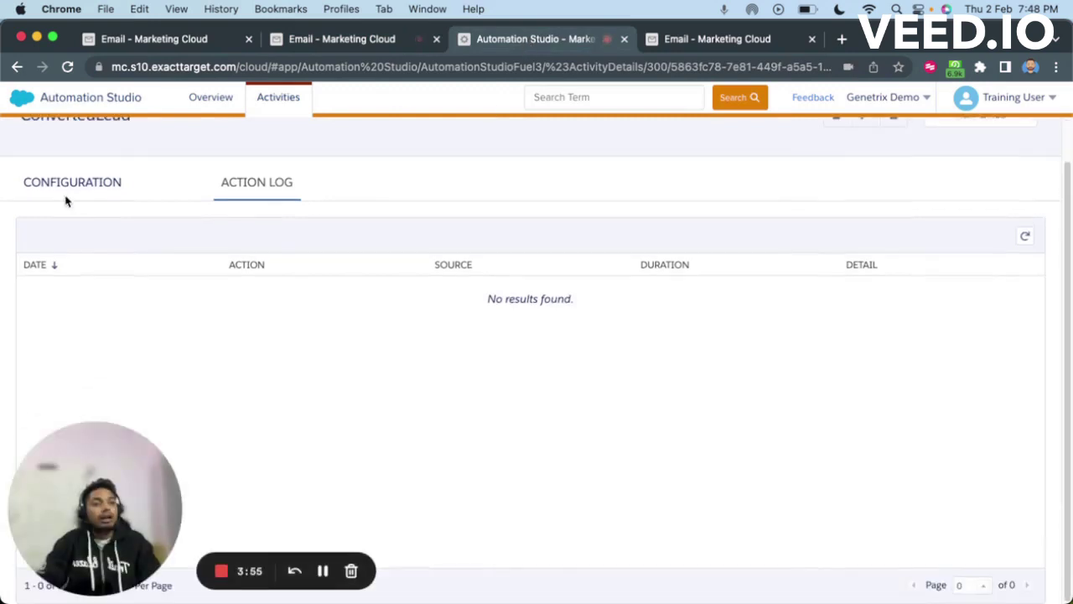
left_click(67, 202)
Review the ConvertedLead SQL, which selects from _Subscribers into '001 - Converted Lead' with Overwrite.
scroll(601, 388, "down", 5)
scroll(600, 389, "down", 3)
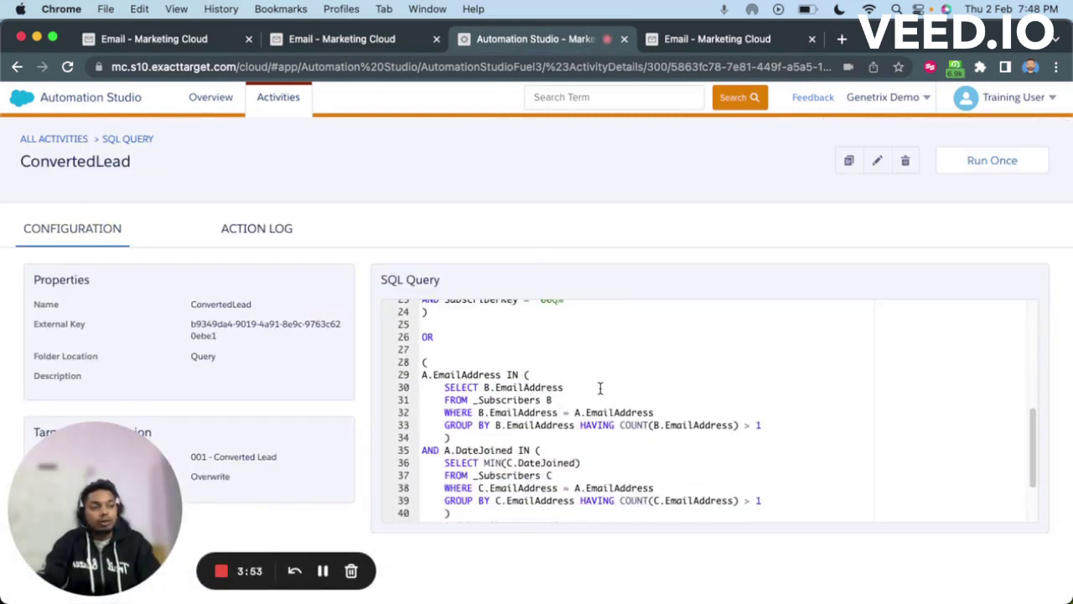
scroll(600, 389, "down", 2)
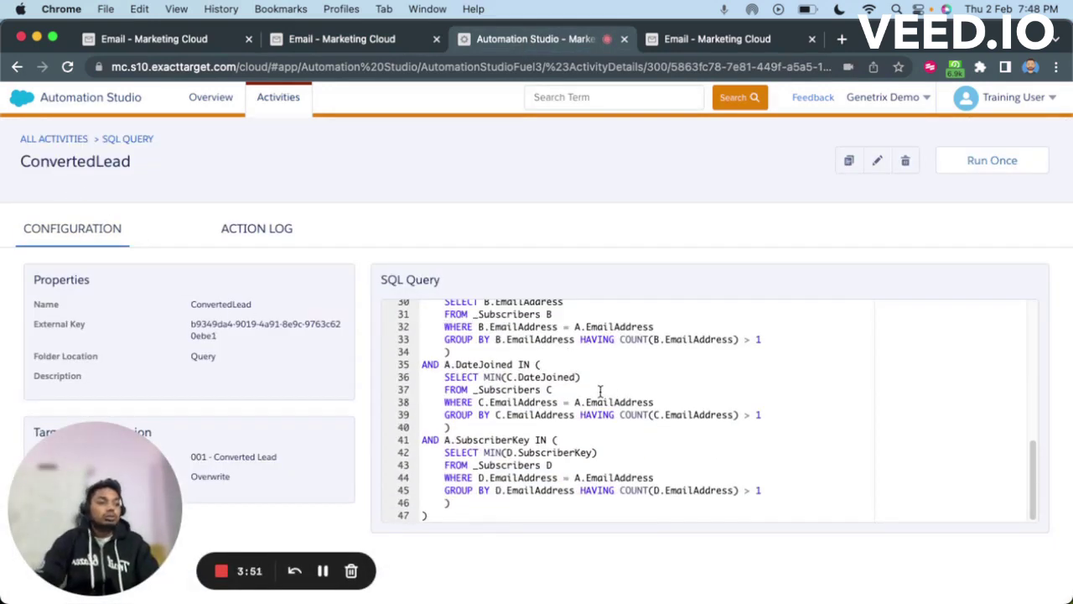
scroll(600, 388, "up", 6)
scroll(601, 391, "up", 4)
left_click_drag(450, 382, 502, 383)
scroll(545, 388, "down", 10)
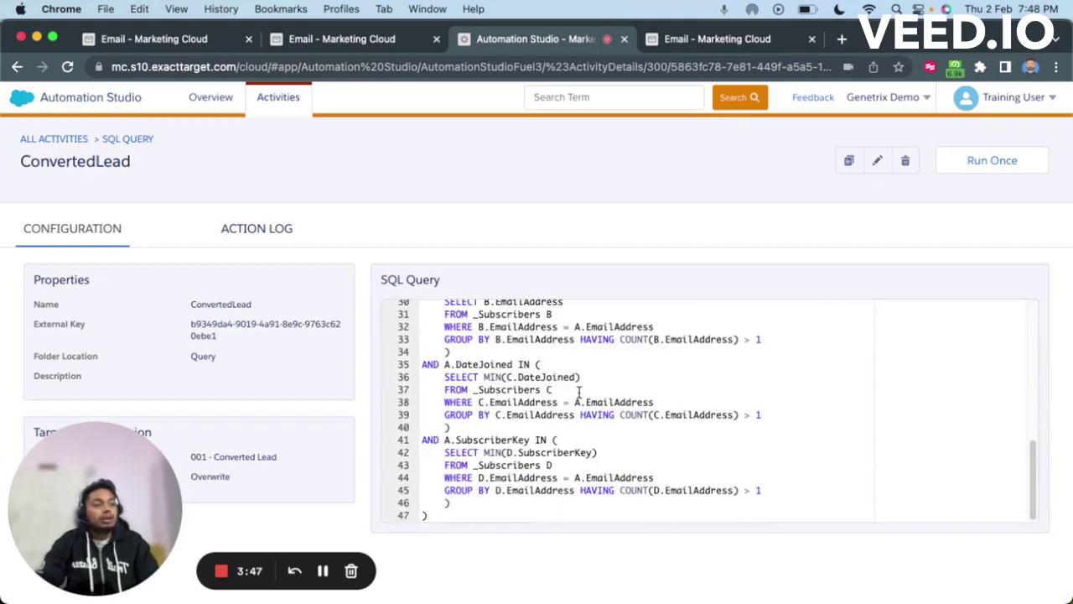
scroll(579, 392, "up", 10)
scroll(578, 393, "down", 10)
scroll(579, 392, "up", 10)
scroll(579, 392, "down", 2)
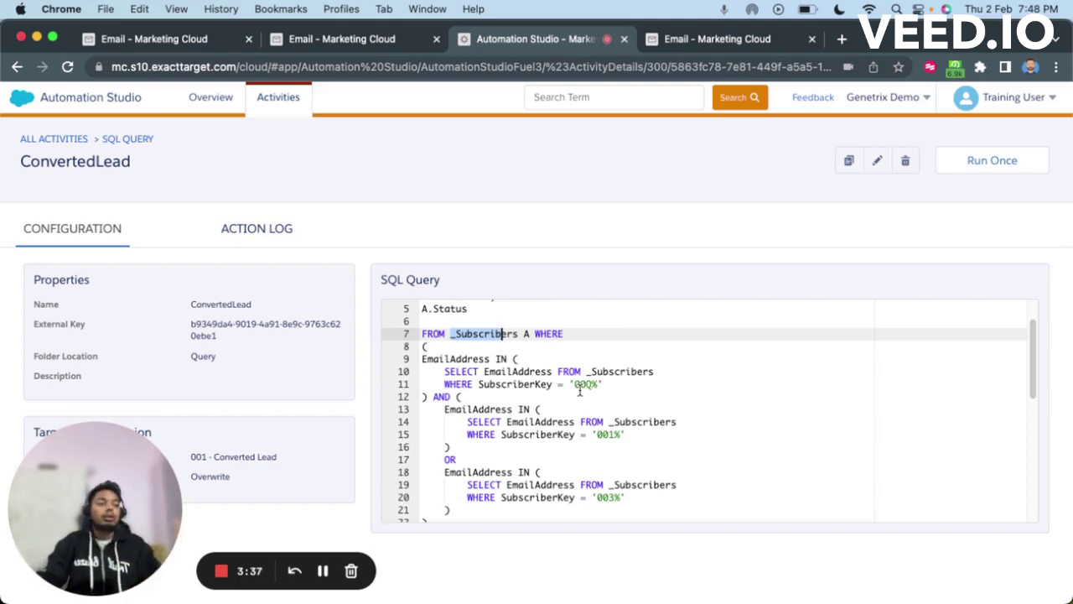
scroll(599, 385, "down", 10)
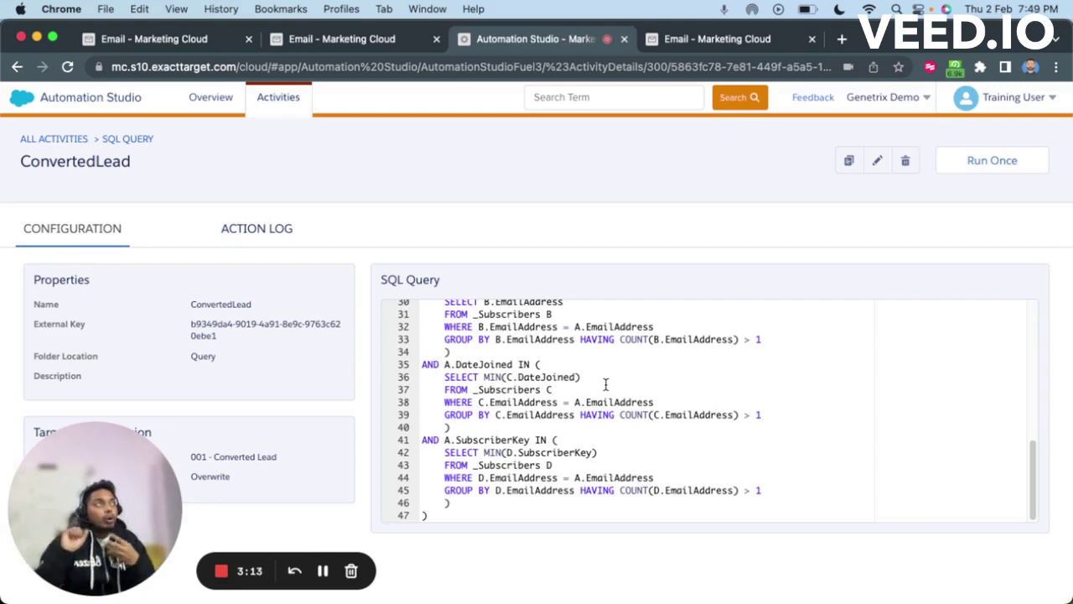
scroll(605, 384, "up", 8)
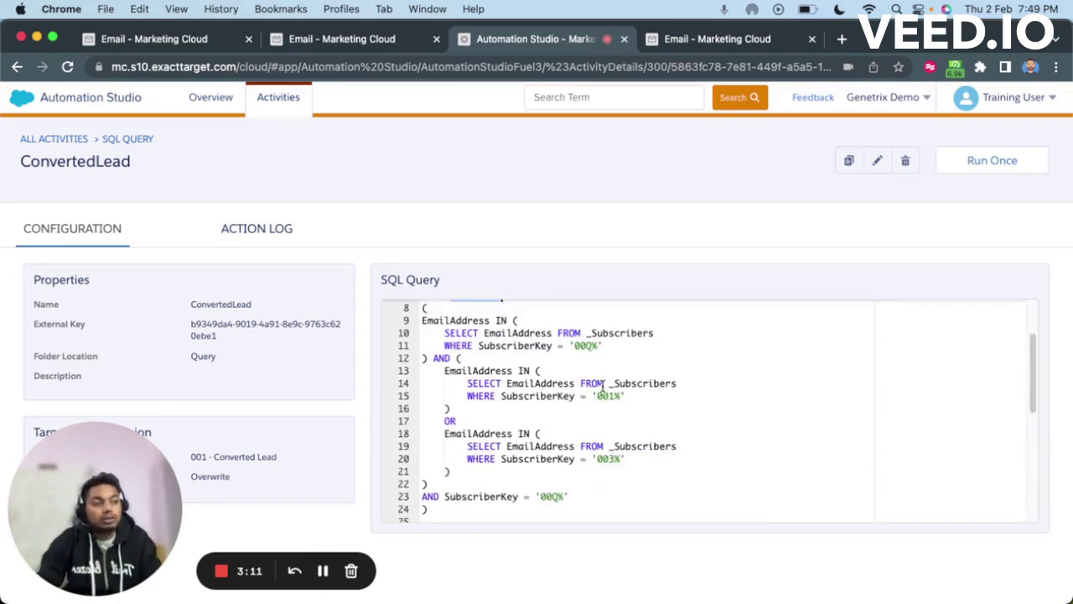
scroll(587, 382, "up", 3)
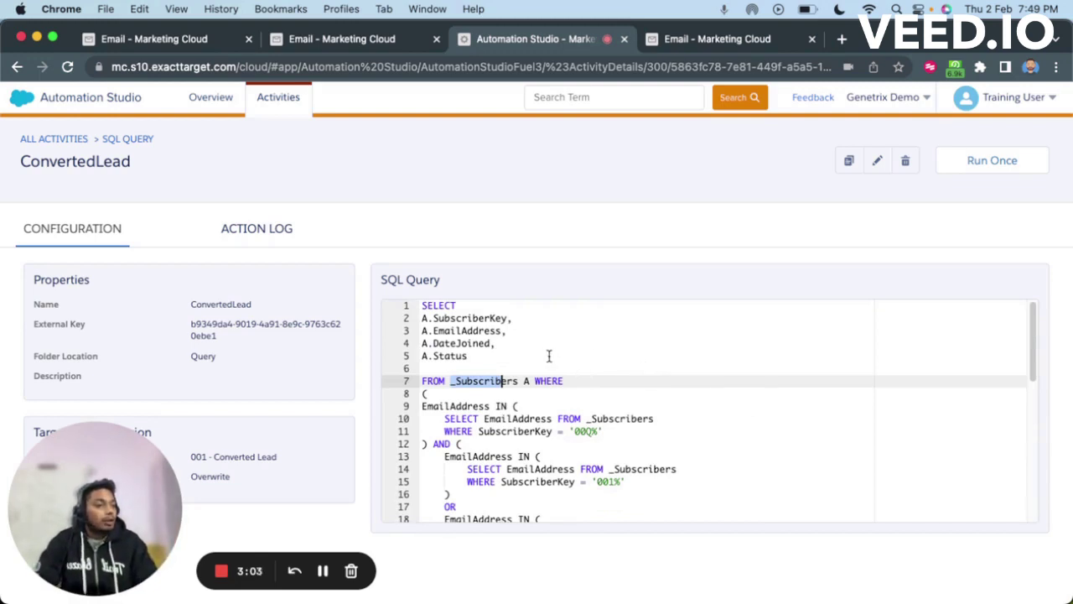
Run the ConvertedLead query once, dismissing the run confirmation each time.
left_click(992, 160)
left_click(151, 280)
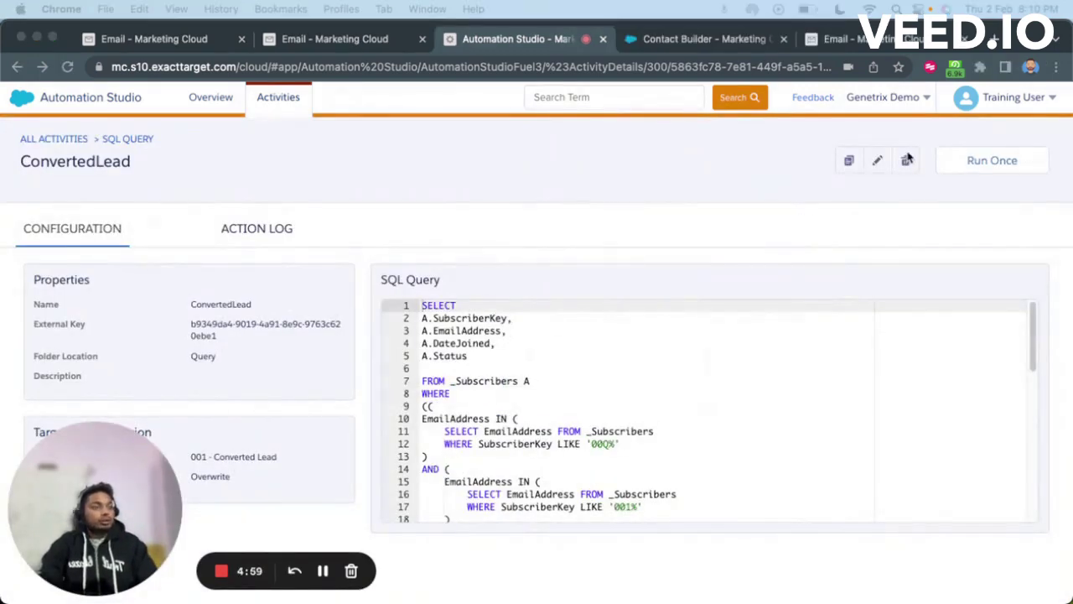
left_click(998, 162)
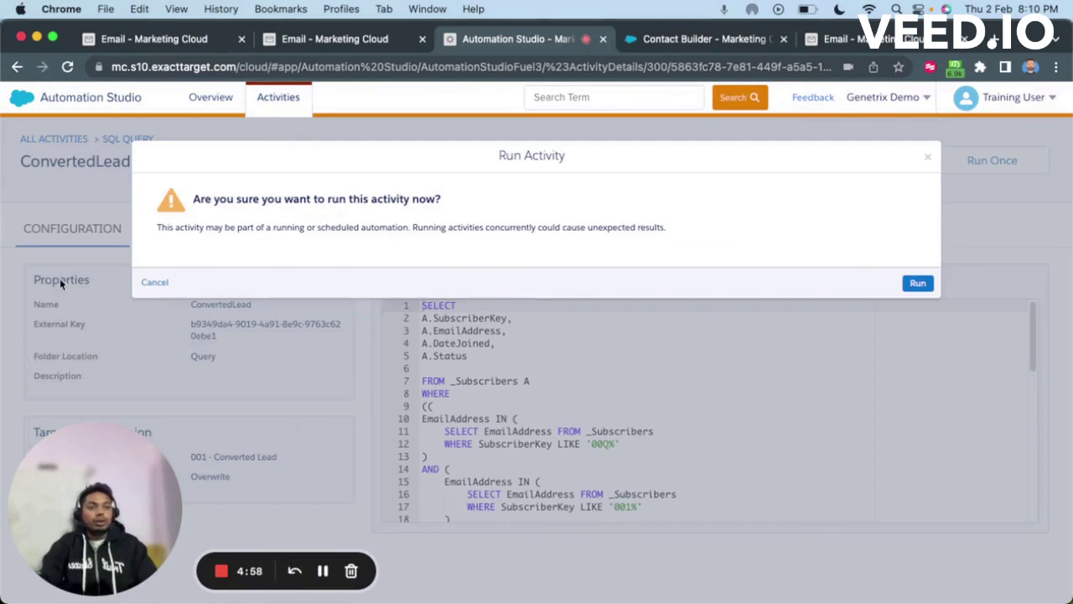
left_click(153, 283)
scroll(565, 378, "down", 10)
scroll(568, 383, "up", 10)
Copy the duplicated lead's e-mail from the '001 - Converted Lead' records and start an All Subscribers search.
left_click(310, 41)
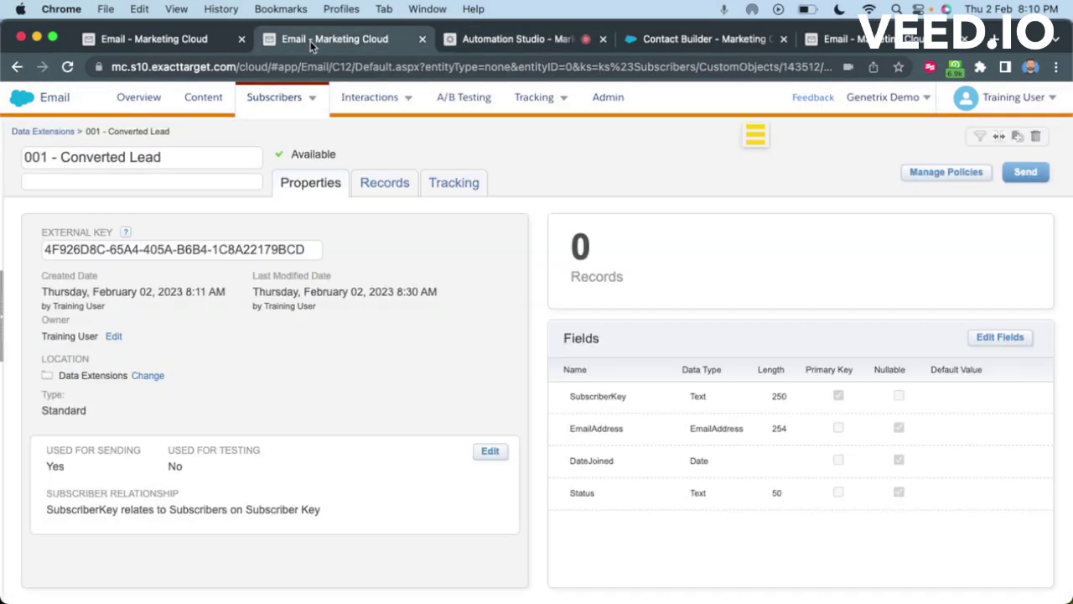
left_click(400, 181)
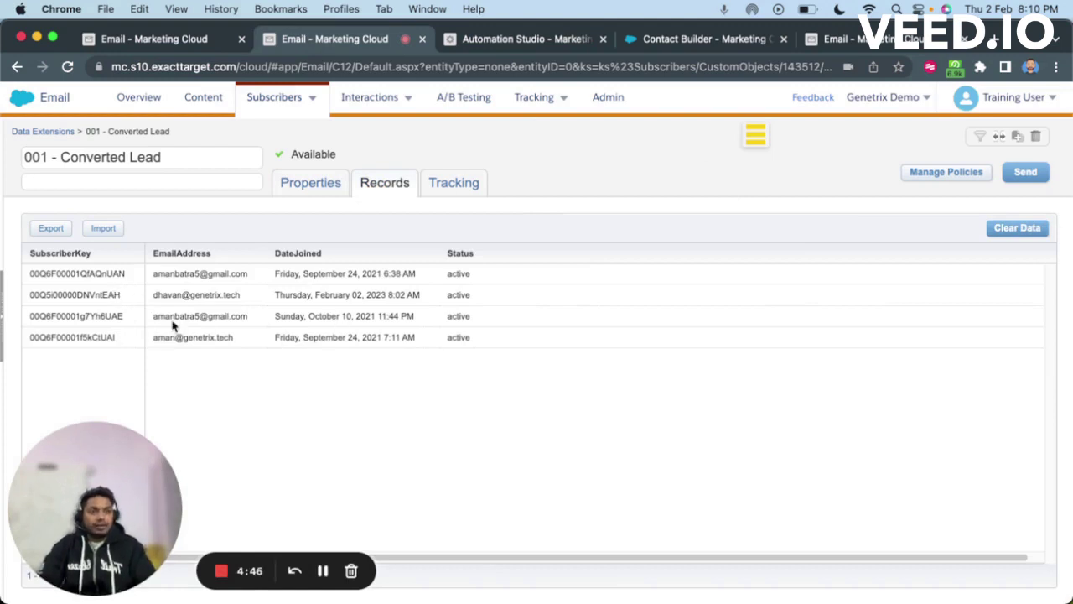
left_click_drag(243, 302, 151, 299)
key("ctrl+c")
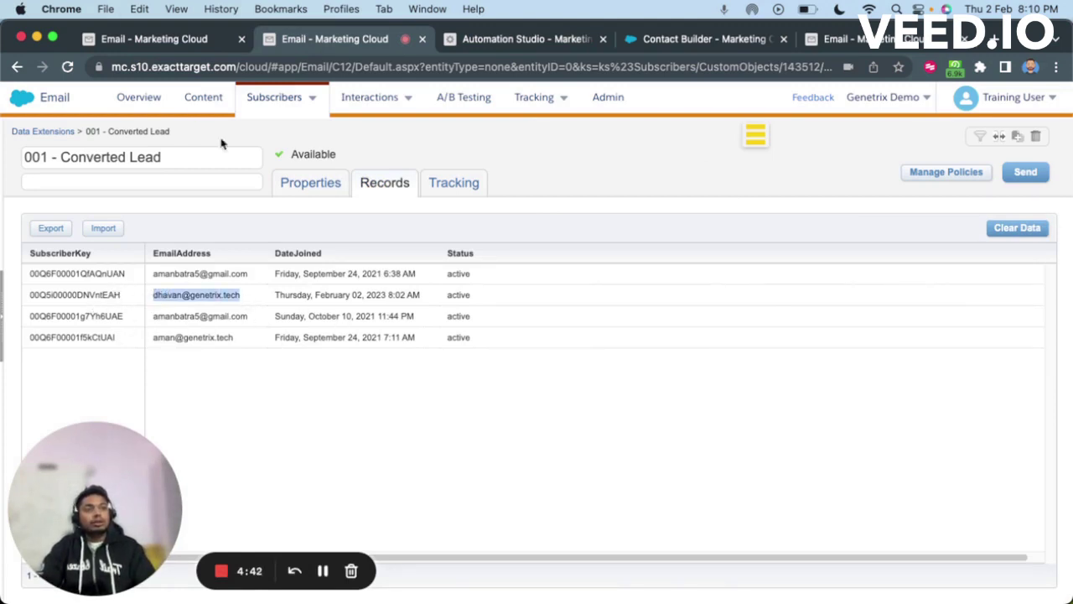
left_click(166, 44)
left_click(59, 226)
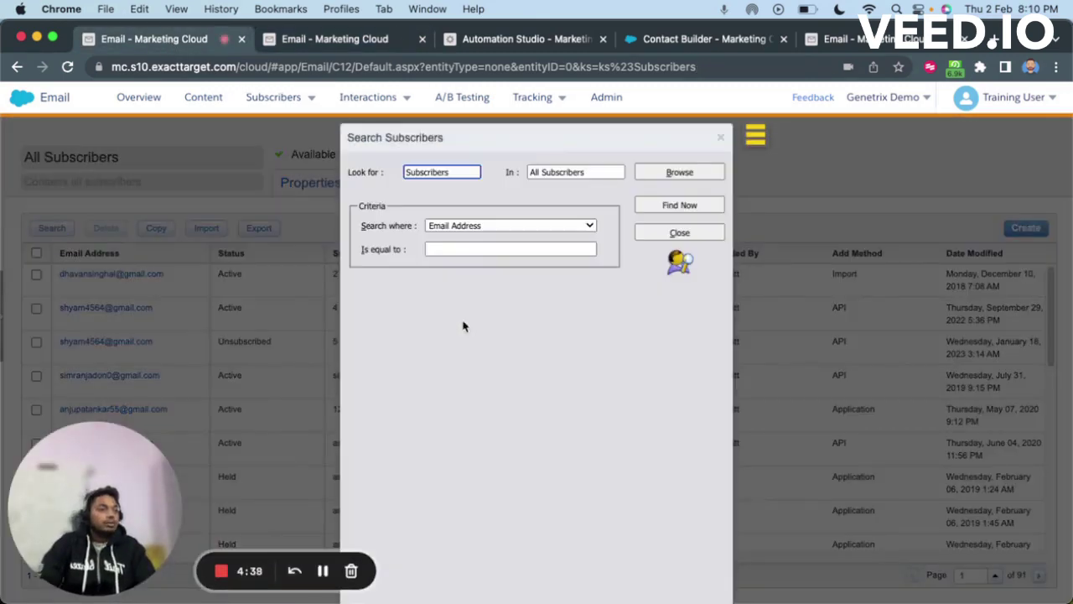
Search subscribers by the pasted e-mail and inspect both matches with different subscriber keys, then return to Converted Lead.
left_click(473, 248)
key("ctrl+v")
left_click(672, 211)
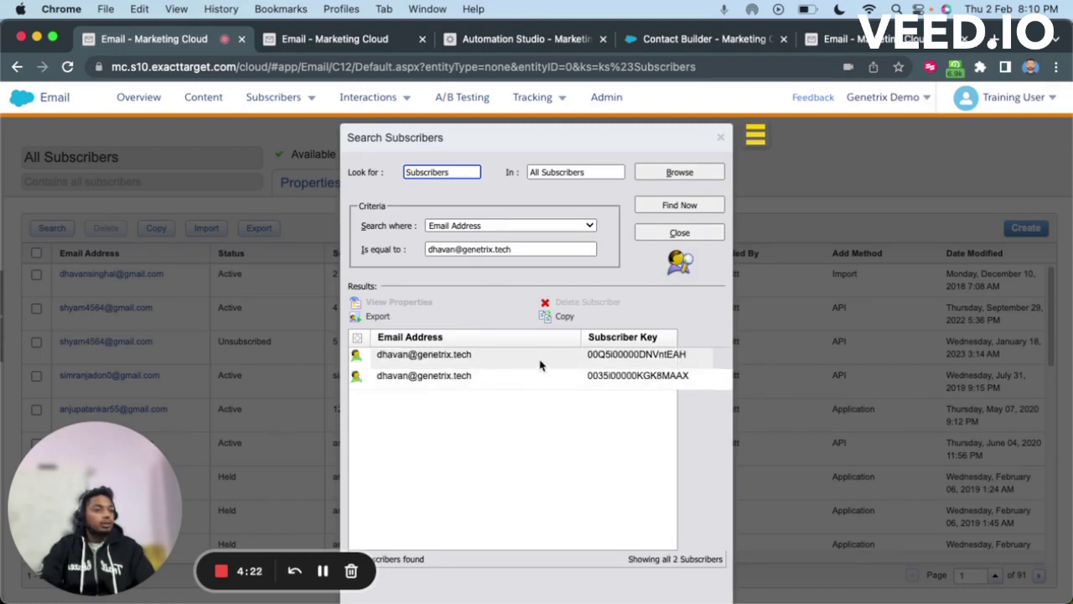
left_click(677, 360)
left_click(575, 383)
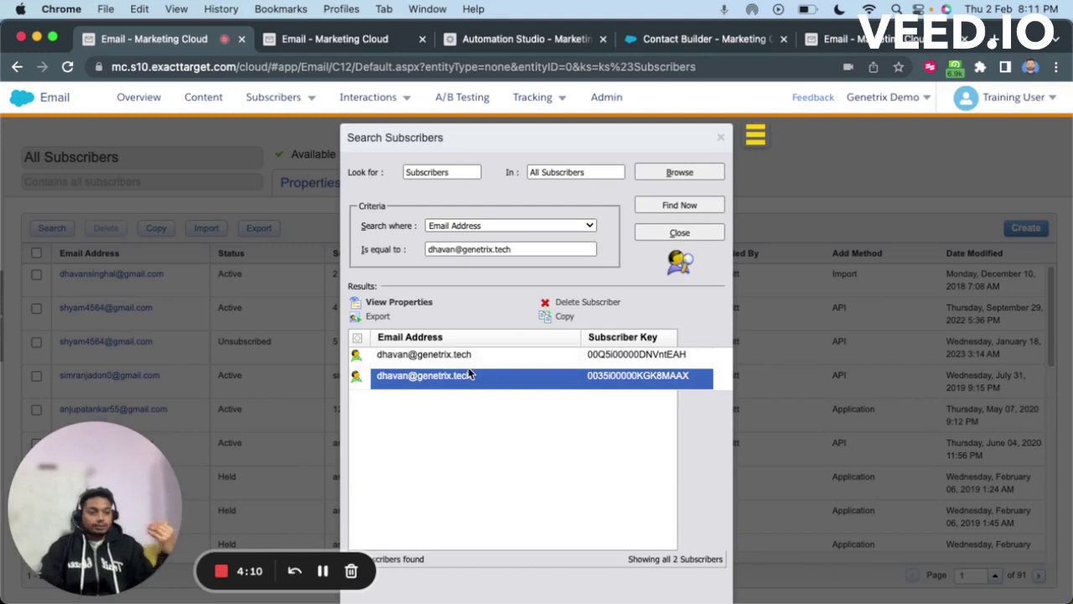
left_click(538, 356)
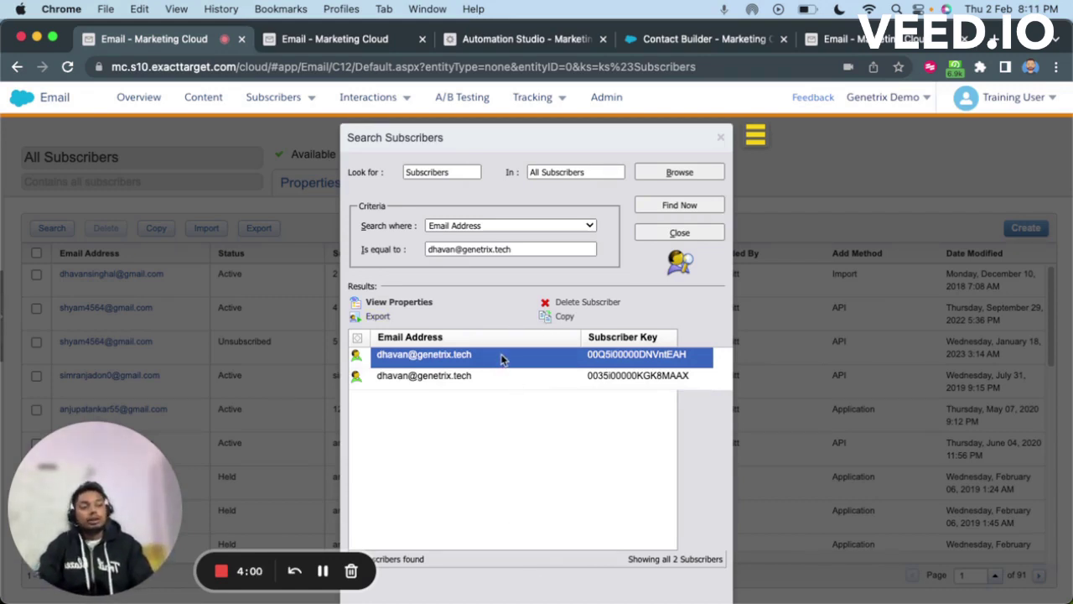
left_click(334, 40)
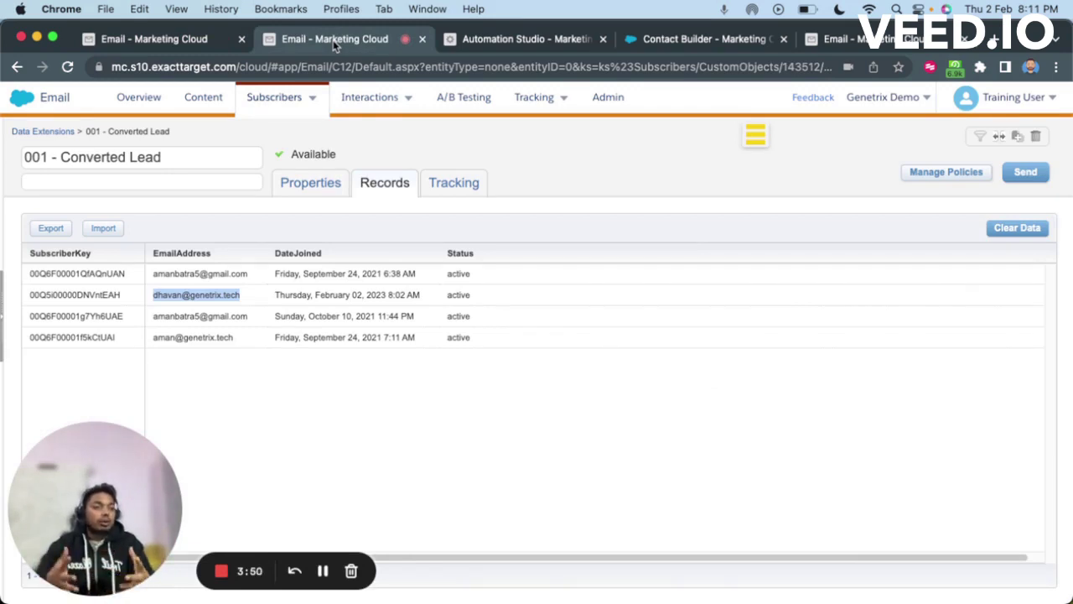
Select the four-row '001 - Converted Lead' records table, then return to the ConvertedLead query activity.
left_click_drag(559, 358, 87, 253)
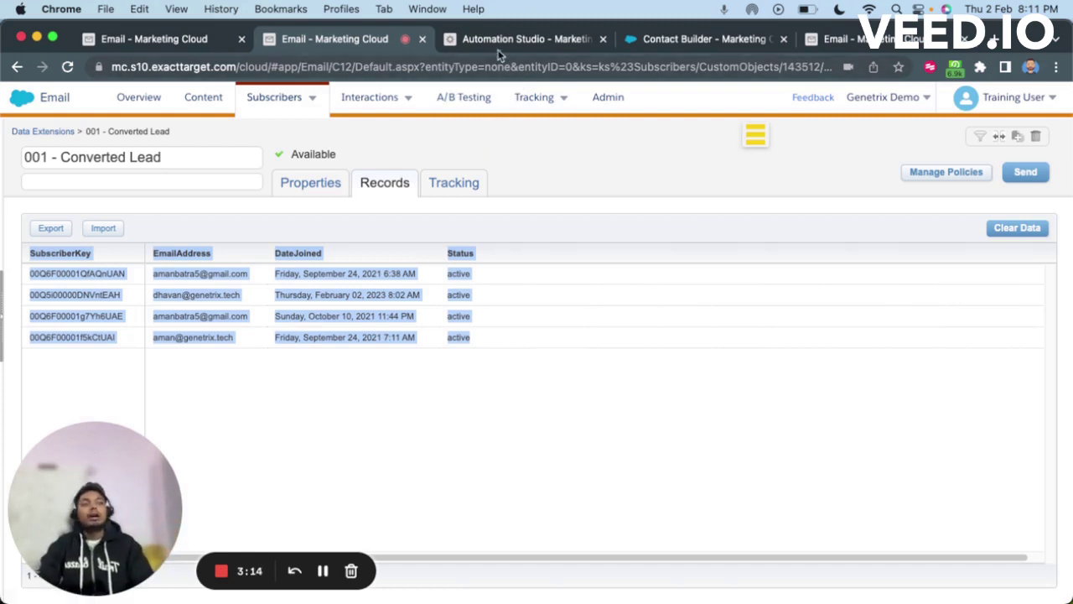
left_click(501, 40)
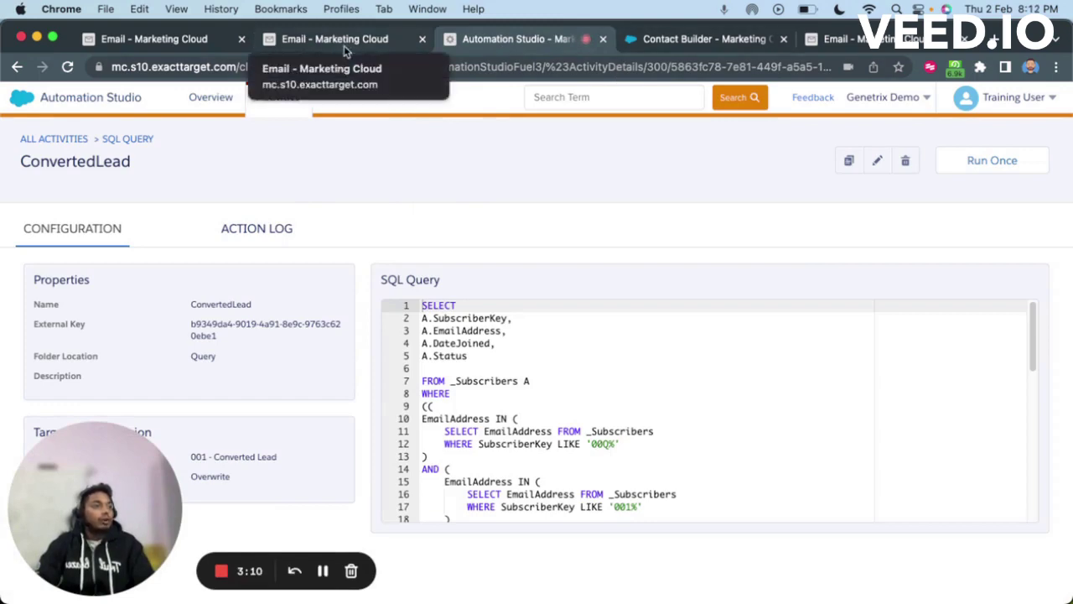
In Contact Builder's All Contacts, choose to delete contacts from a data extension.
left_click(697, 40)
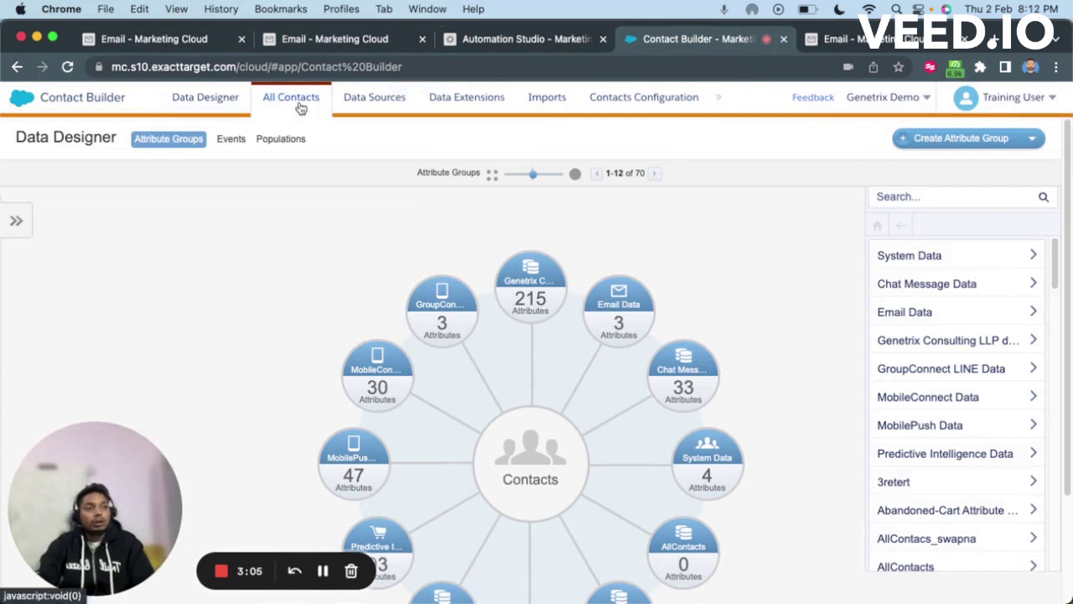
left_click(301, 107)
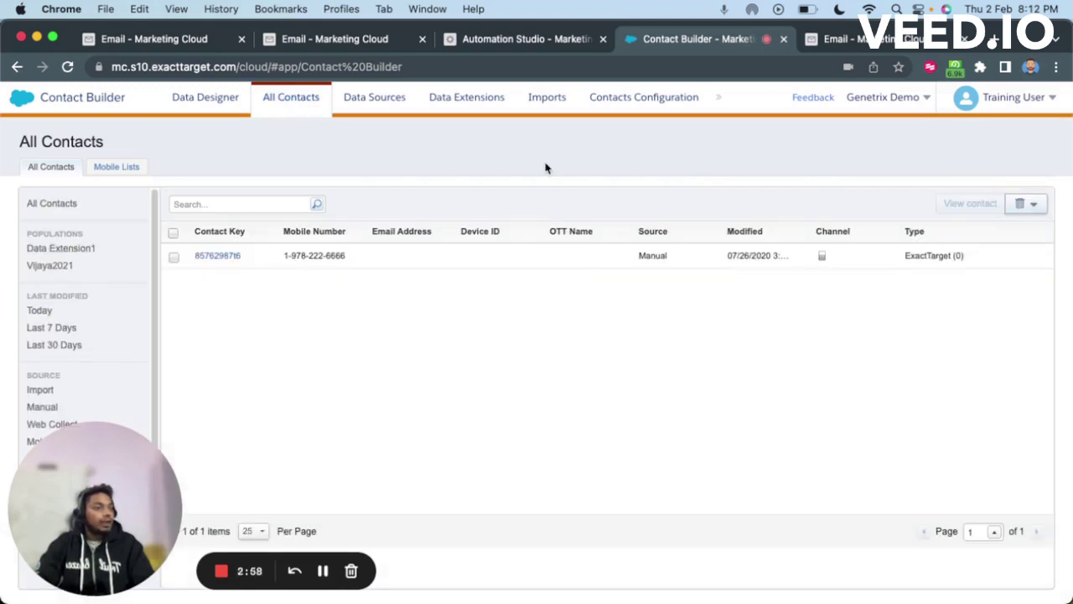
left_click(1033, 204)
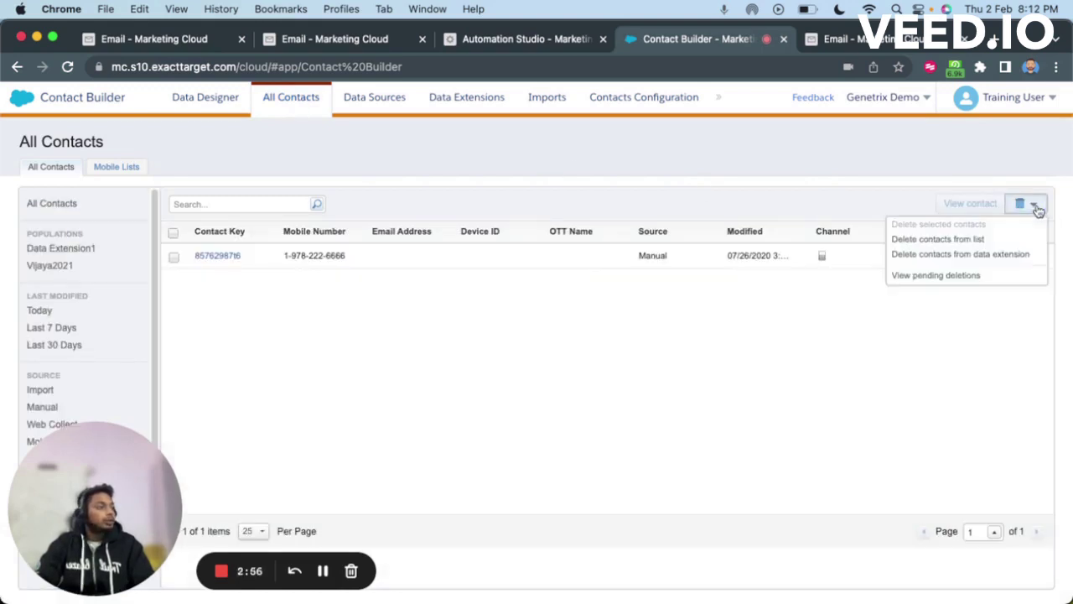
left_click(959, 255)
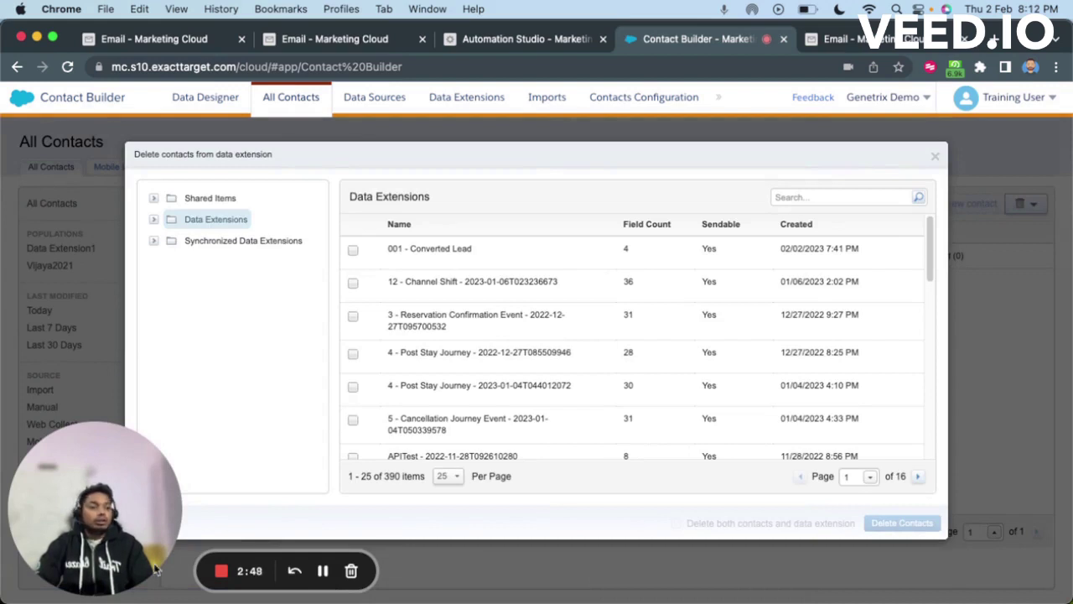
Tick the sendable '001 - Converted Lead' data extension as the deletion source.
left_click(353, 251)
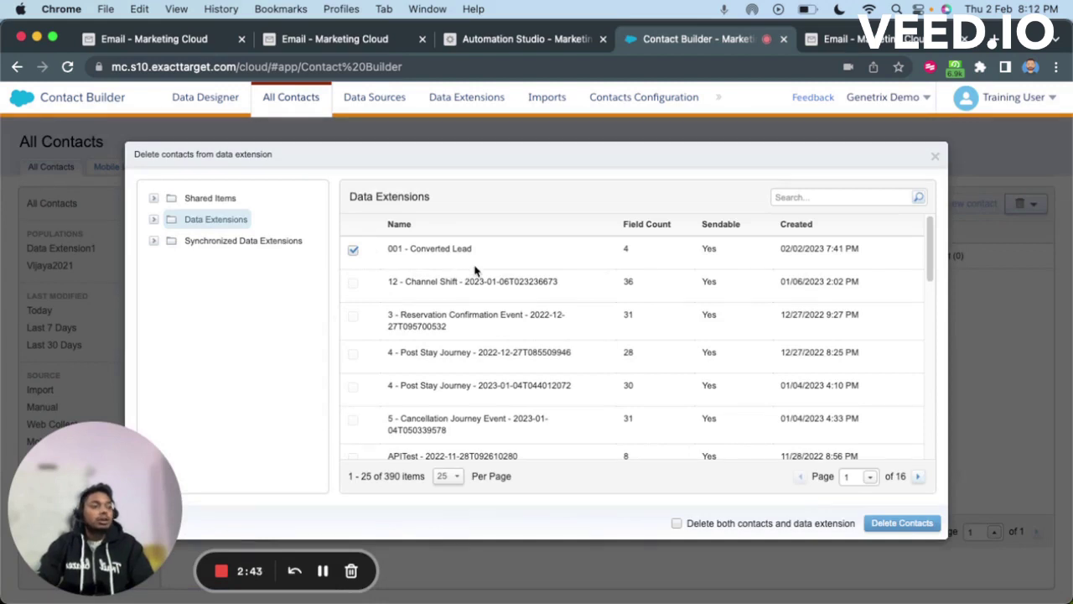
left_click_drag(489, 249, 370, 257)
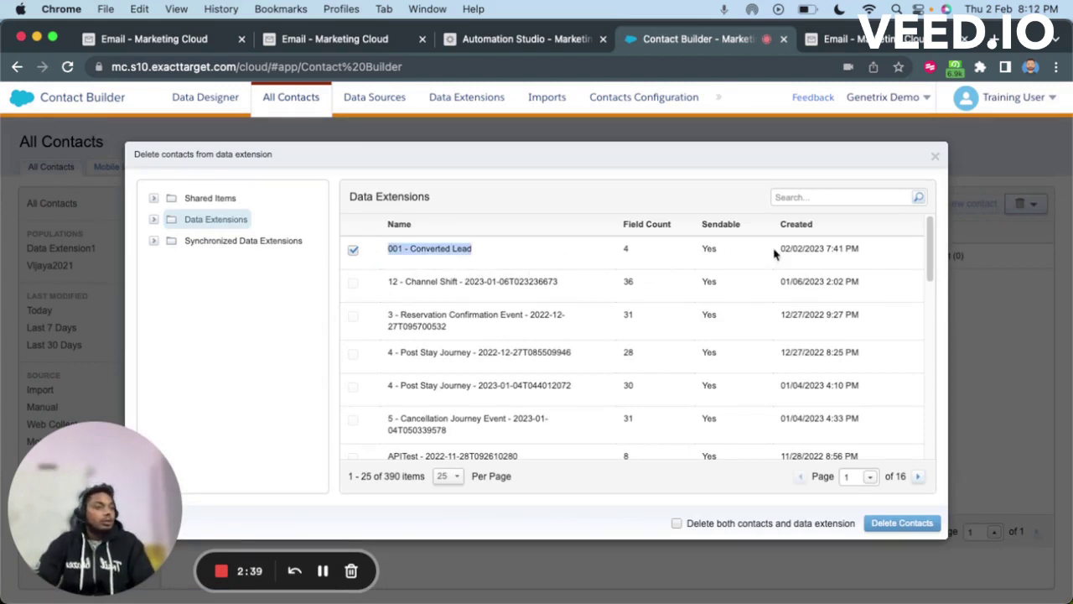
left_click_drag(733, 251, 689, 256)
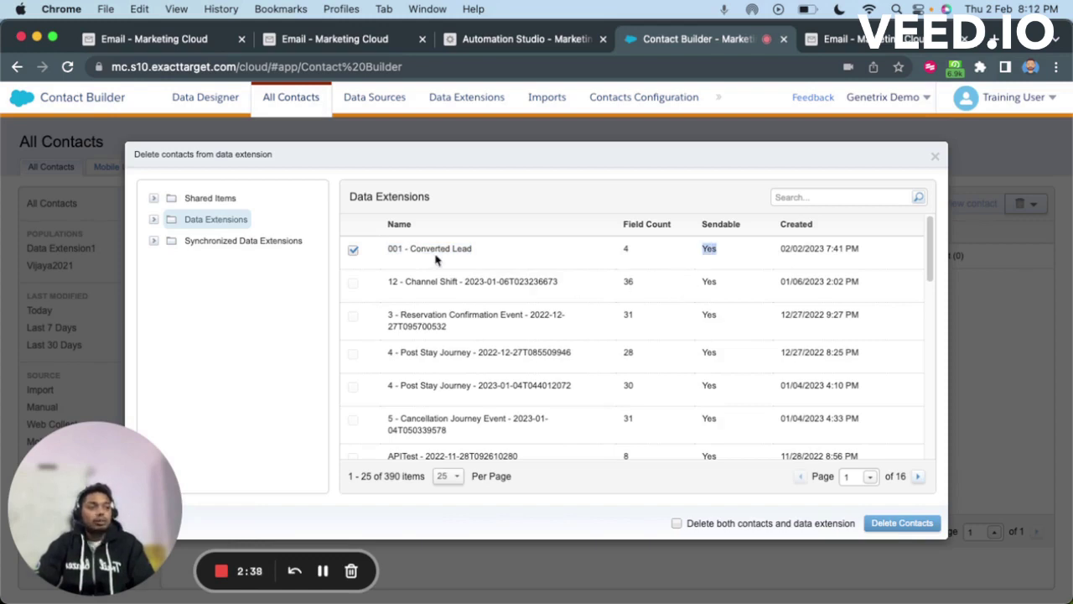
left_click(495, 248)
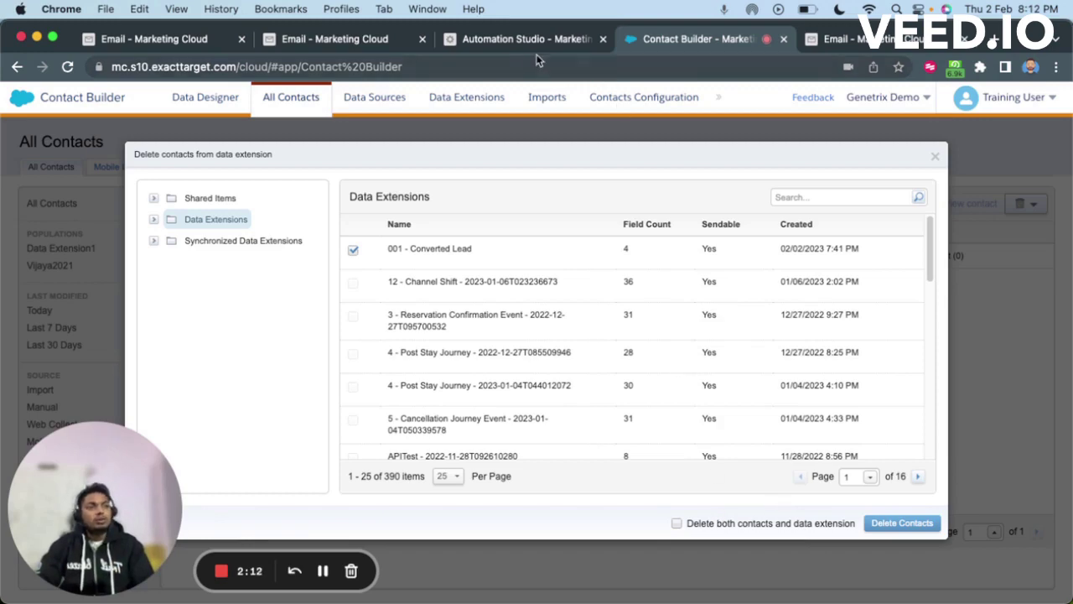
left_click(365, 42)
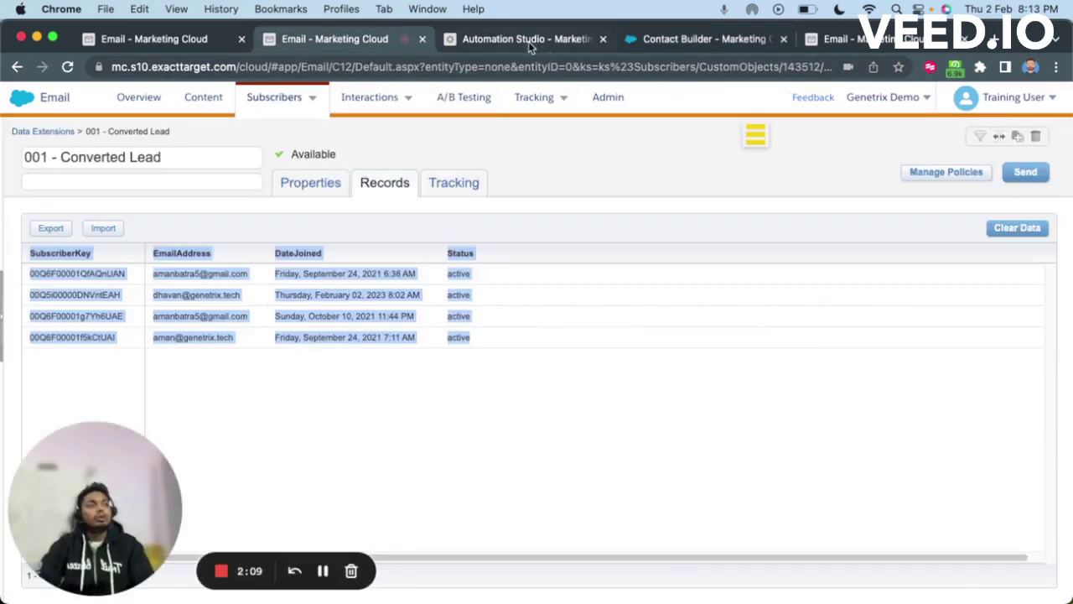
left_click(681, 42)
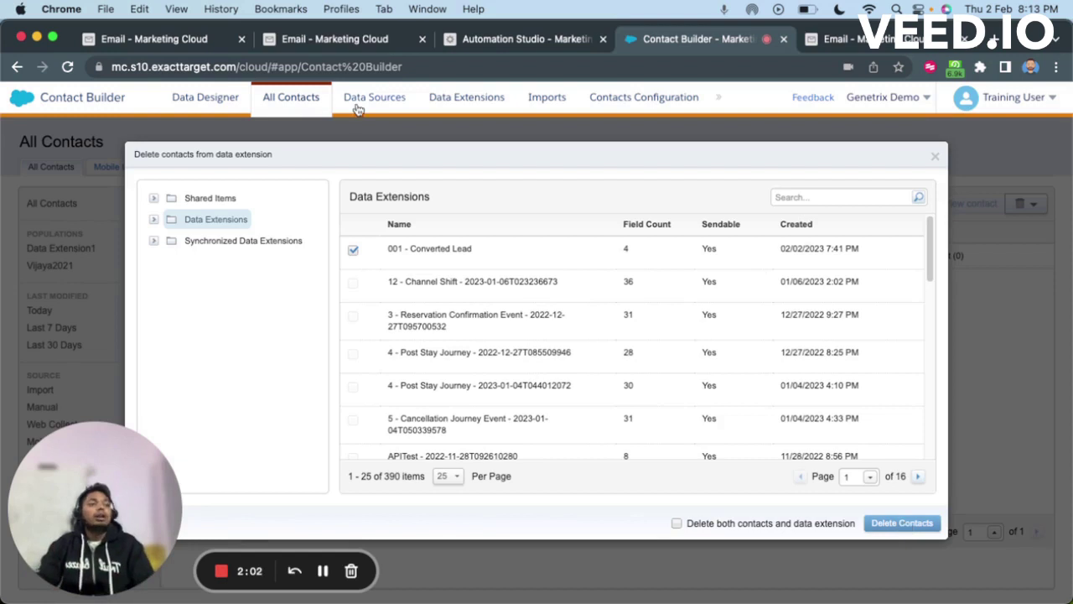
left_click(328, 39)
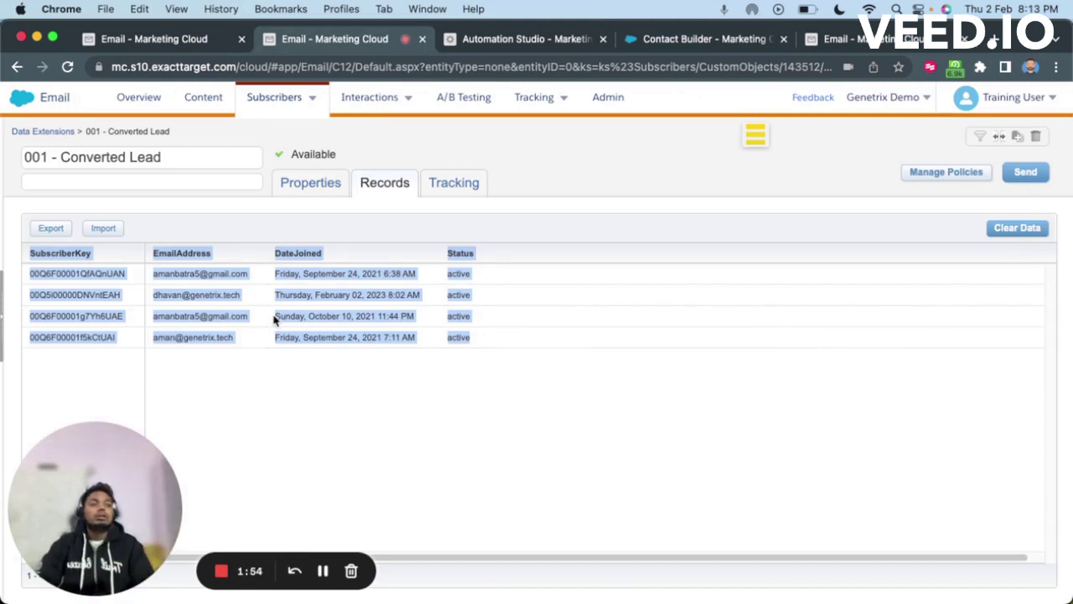
left_click(89, 290)
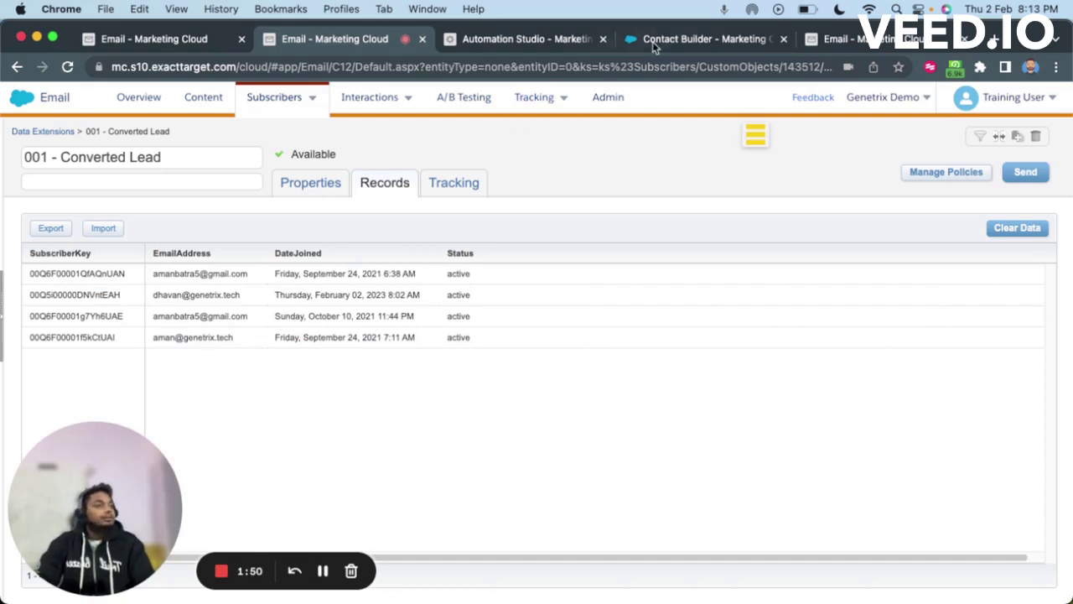
left_click(520, 44)
left_click(689, 39)
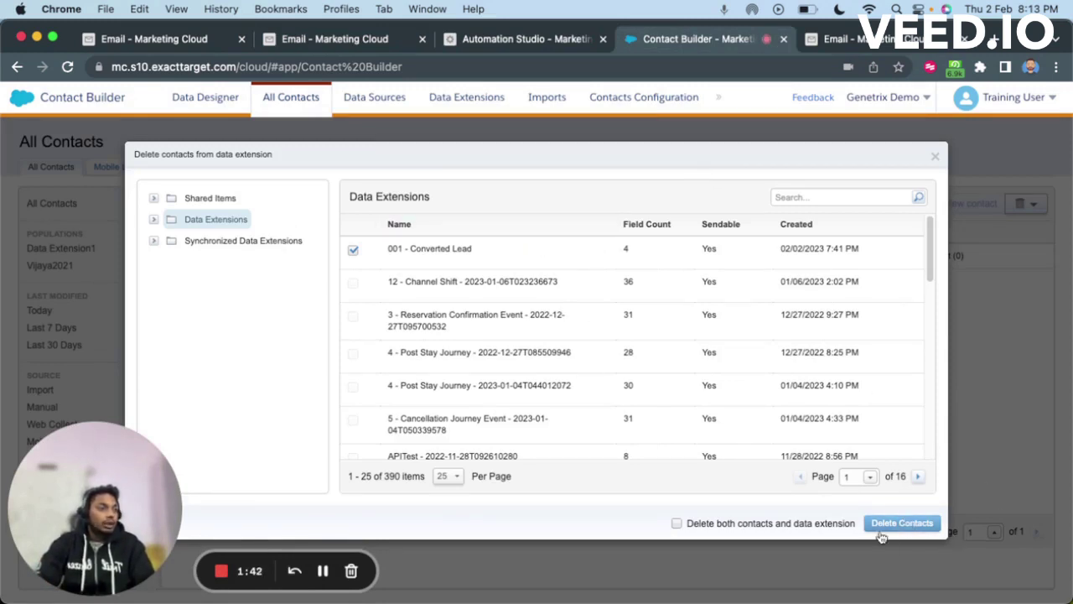
Delete the 4 contacts from '001 - Converted Lead' after reviewing the suppression steps in the confirmation dialog.
left_click(917, 532)
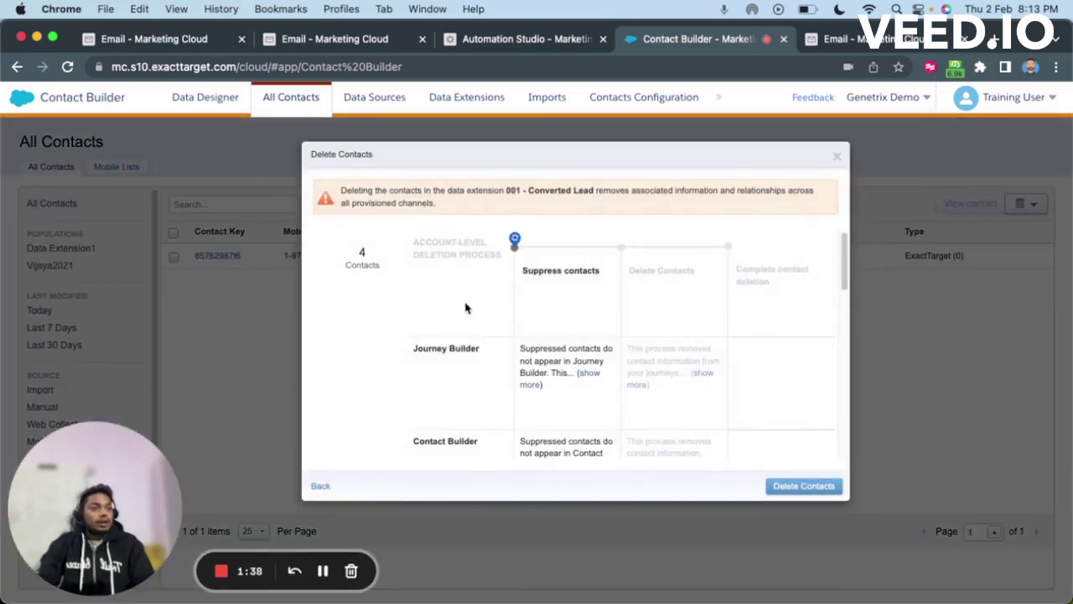
double_click(362, 253)
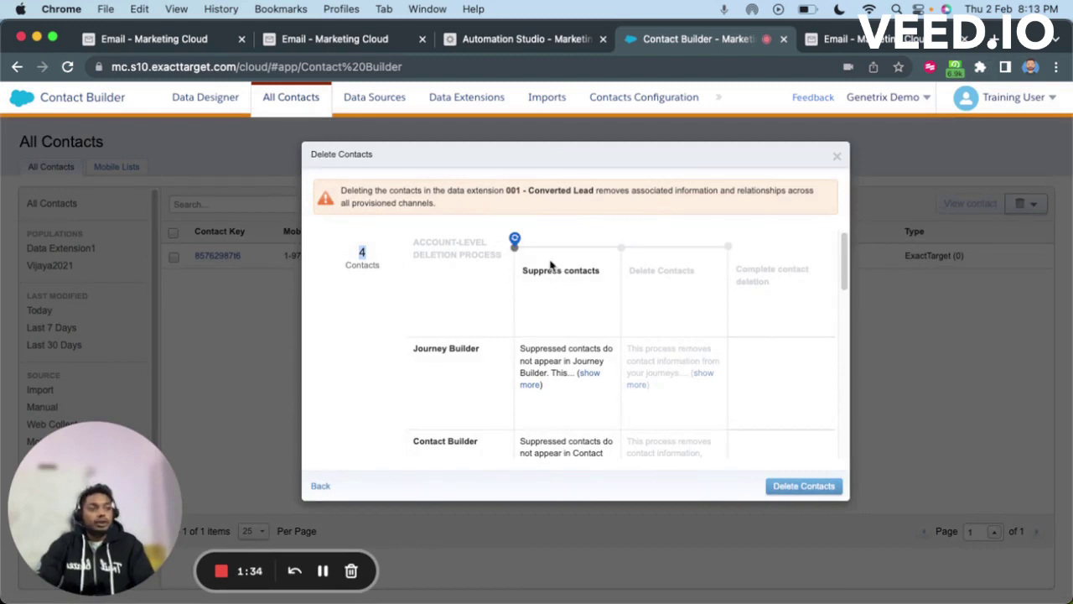
scroll(550, 267, "down", 3)
scroll(537, 277, "up", 2)
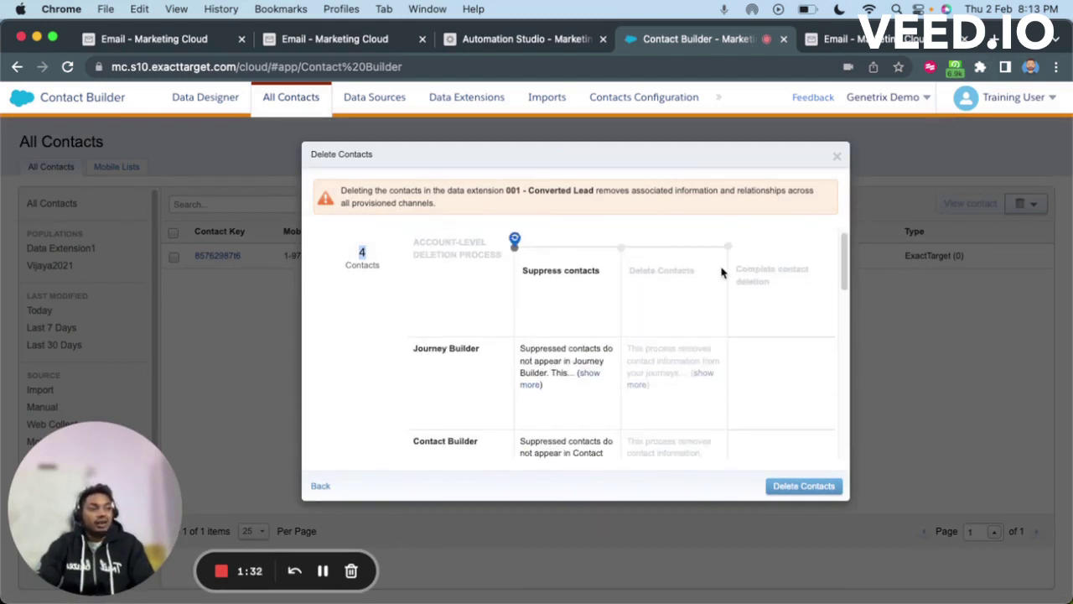
scroll(587, 294, "down", 1)
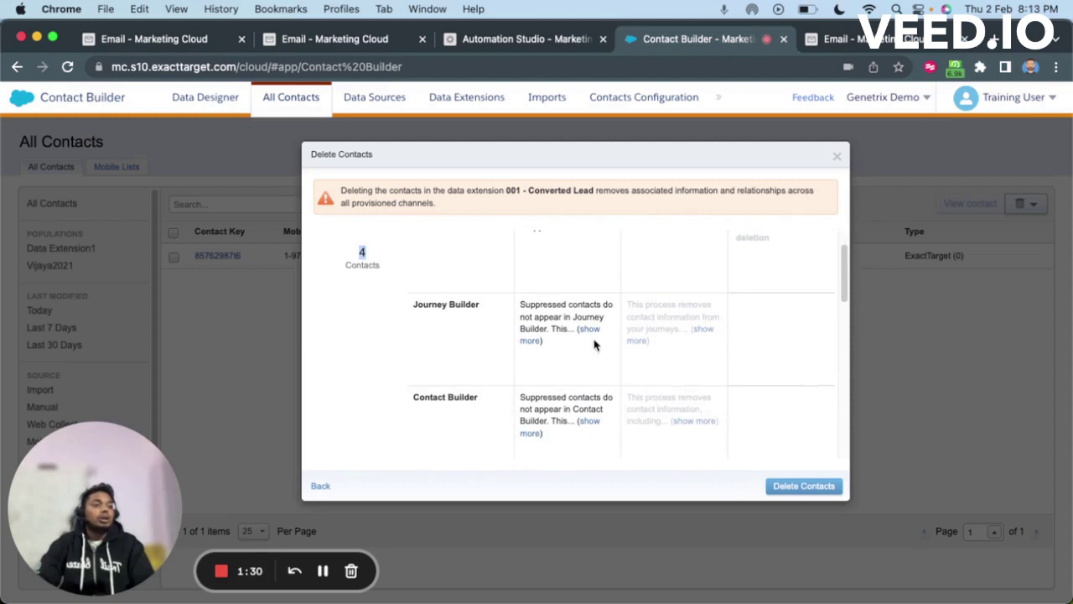
scroll(587, 339, "down", 3)
scroll(582, 331, "down", 3)
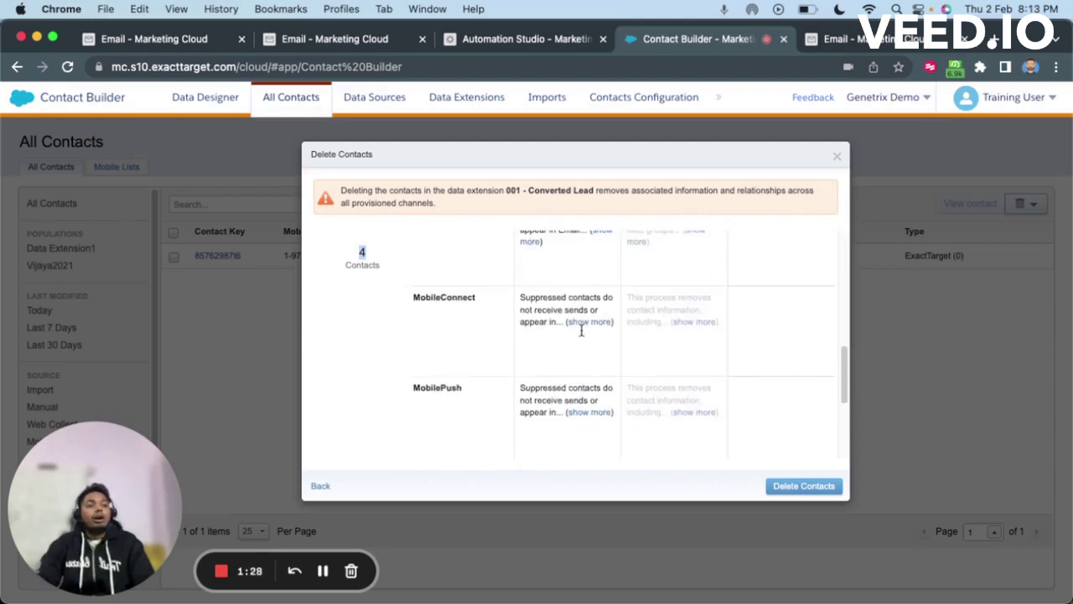
scroll(582, 331, "down", 3)
scroll(582, 331, "up", 10)
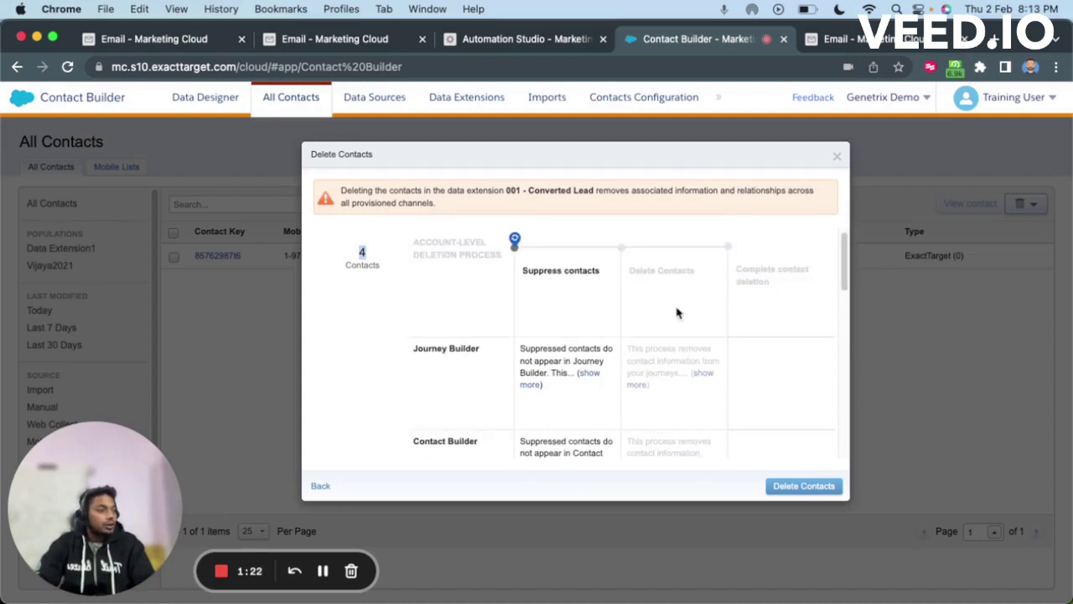
scroll(635, 288, "down", 5)
scroll(635, 297, "down", 4)
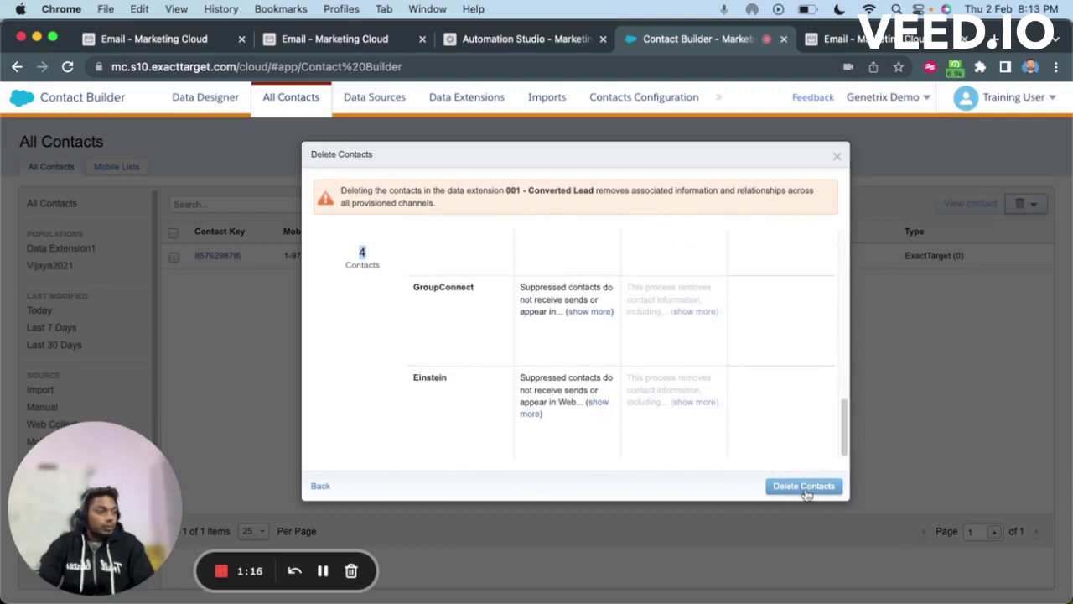
scroll(625, 369, "up", 4)
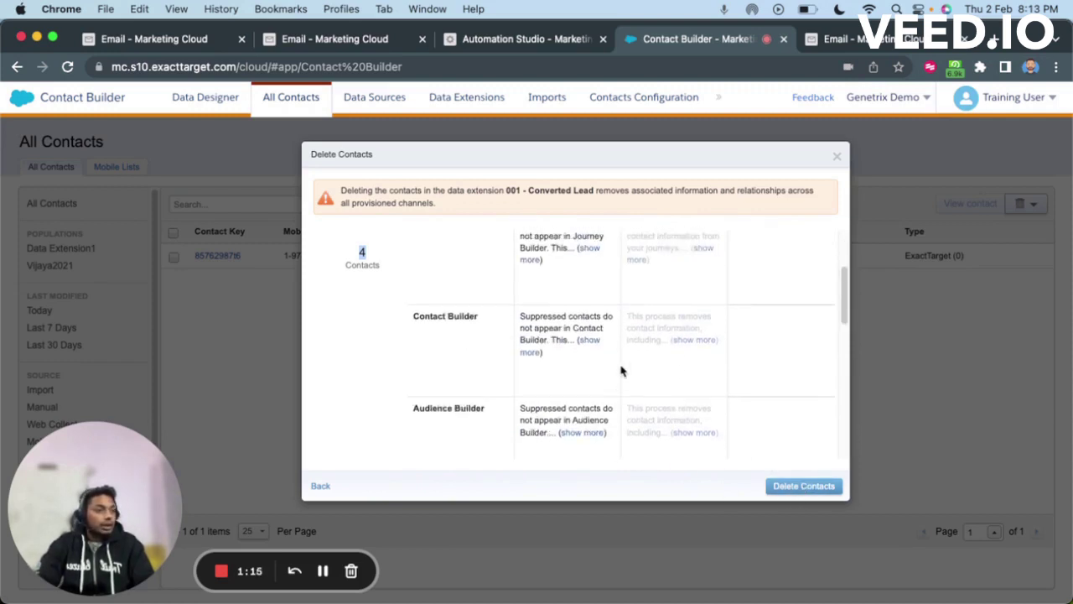
left_click(792, 487)
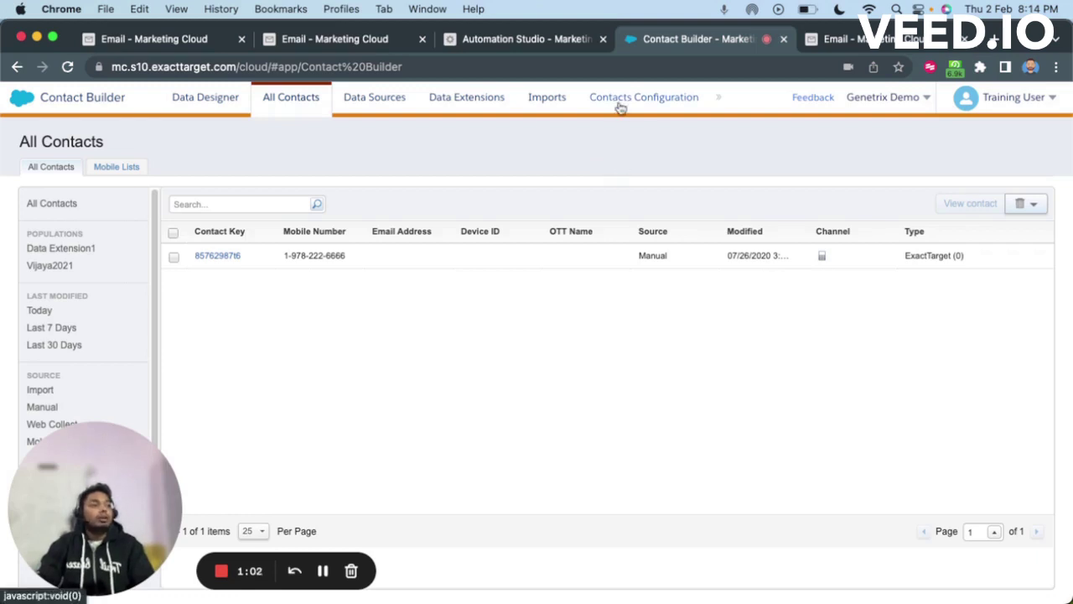
Open Contacts Configuration and locate the Contact Delete feature, which is switched On.
left_click(656, 102)
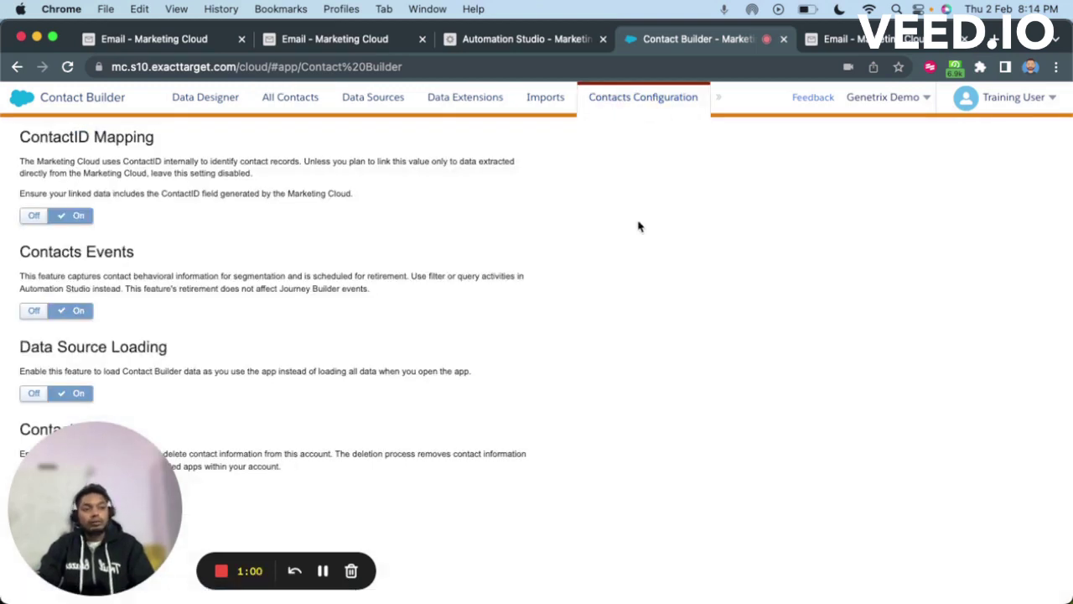
left_click_drag(134, 487, 869, 579)
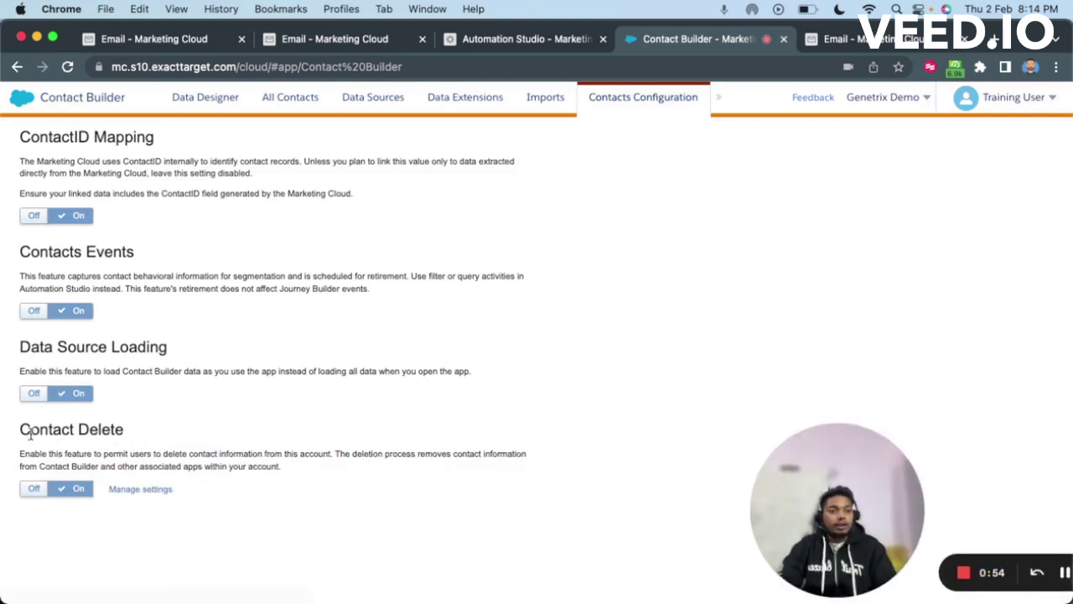
left_click_drag(30, 431, 139, 446)
In Contact Delete's settings, set the suppressed period before permanent deletion to 0 days.
left_click(139, 489)
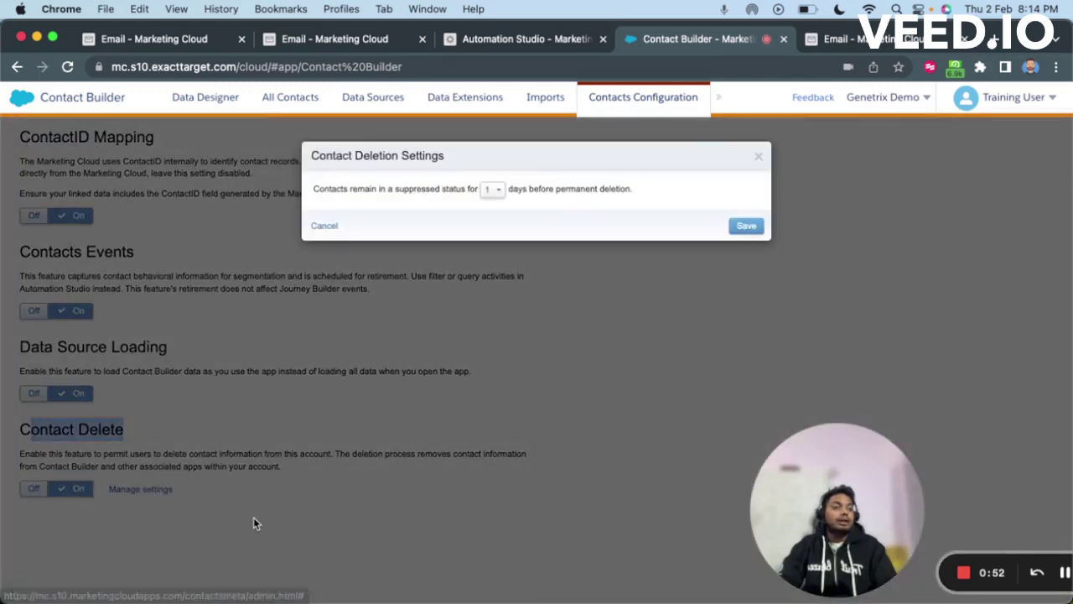
left_click_drag(404, 190, 427, 198)
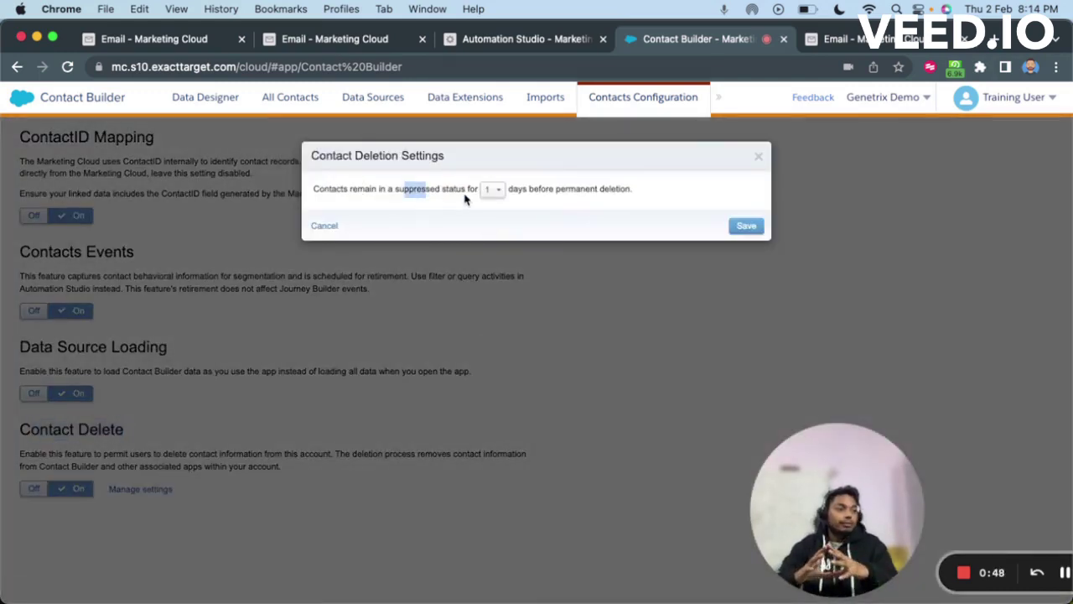
left_click(494, 190)
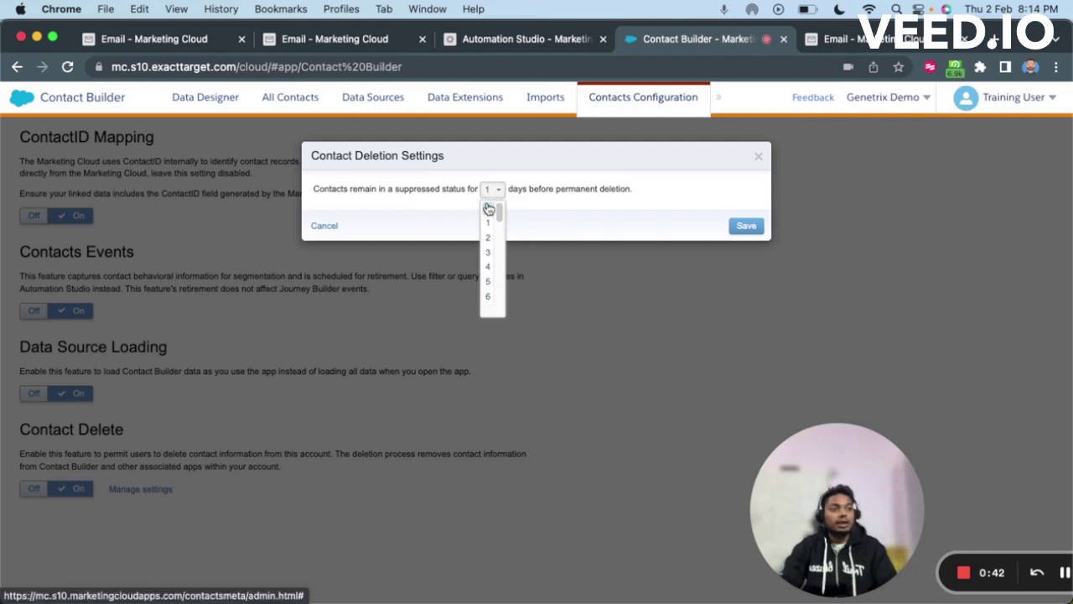
left_click(489, 208)
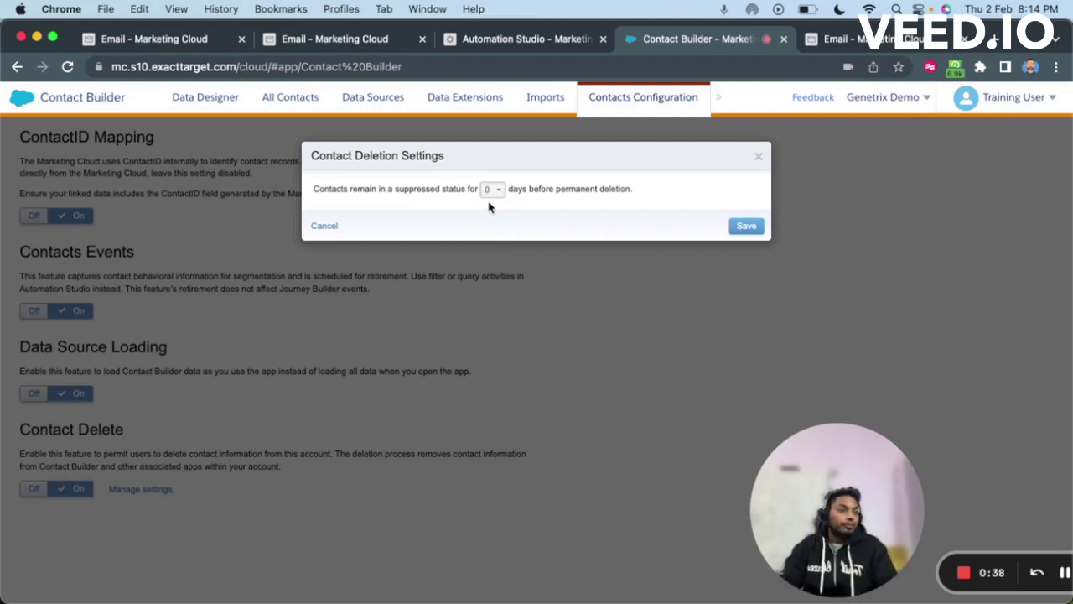
left_click(492, 191)
scroll(491, 251, "down", 8)
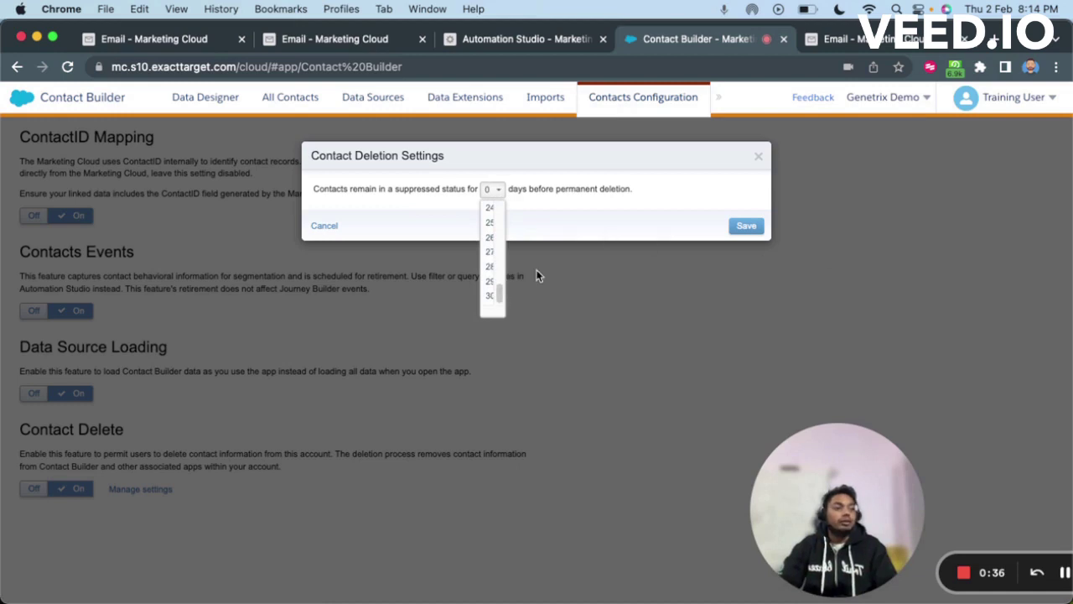
Dismiss the Contact Deletion Settings dialog, leaving Contacts Configuration with Contact Delete On.
left_click(324, 228)
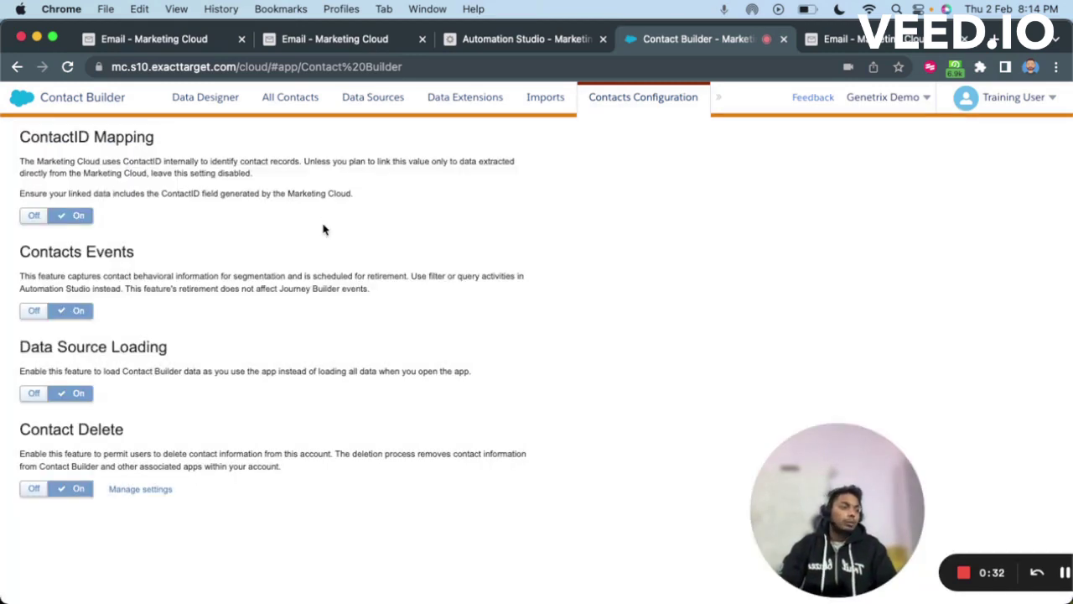
left_click_drag(794, 500, 69, 500)
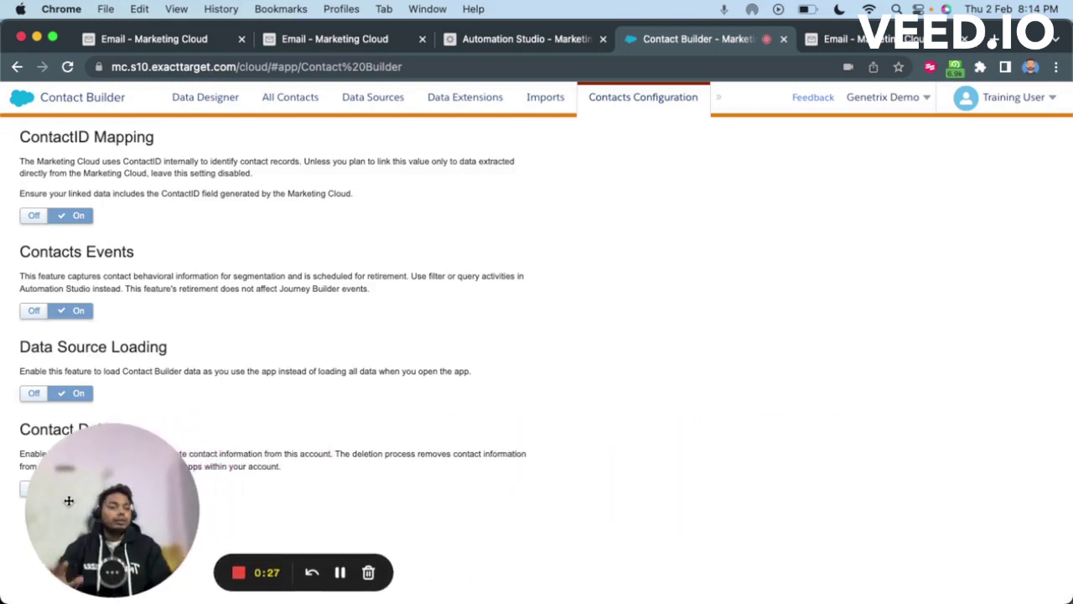